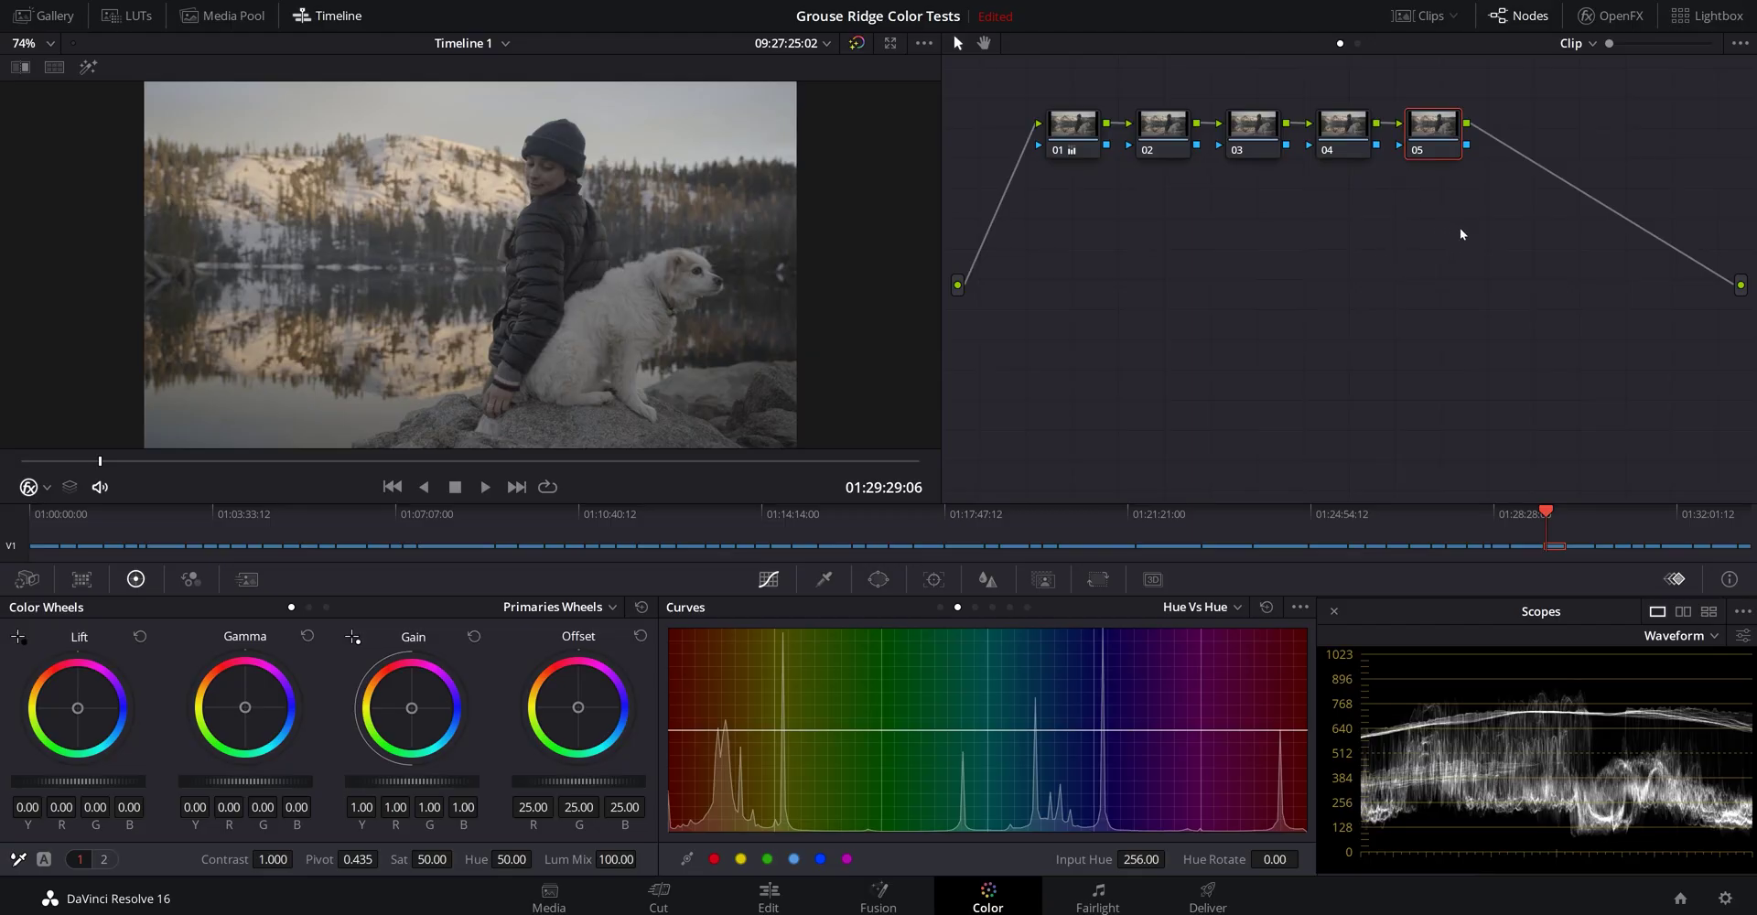
Step: Marquee-select nodes 02 through 05 in the node graph
left_click_drag(1460, 234, 1157, 121)
Step: Delete nodes 02–05, leaving node 01, then add new serial nodes after it with Alt+S
key("Delete")
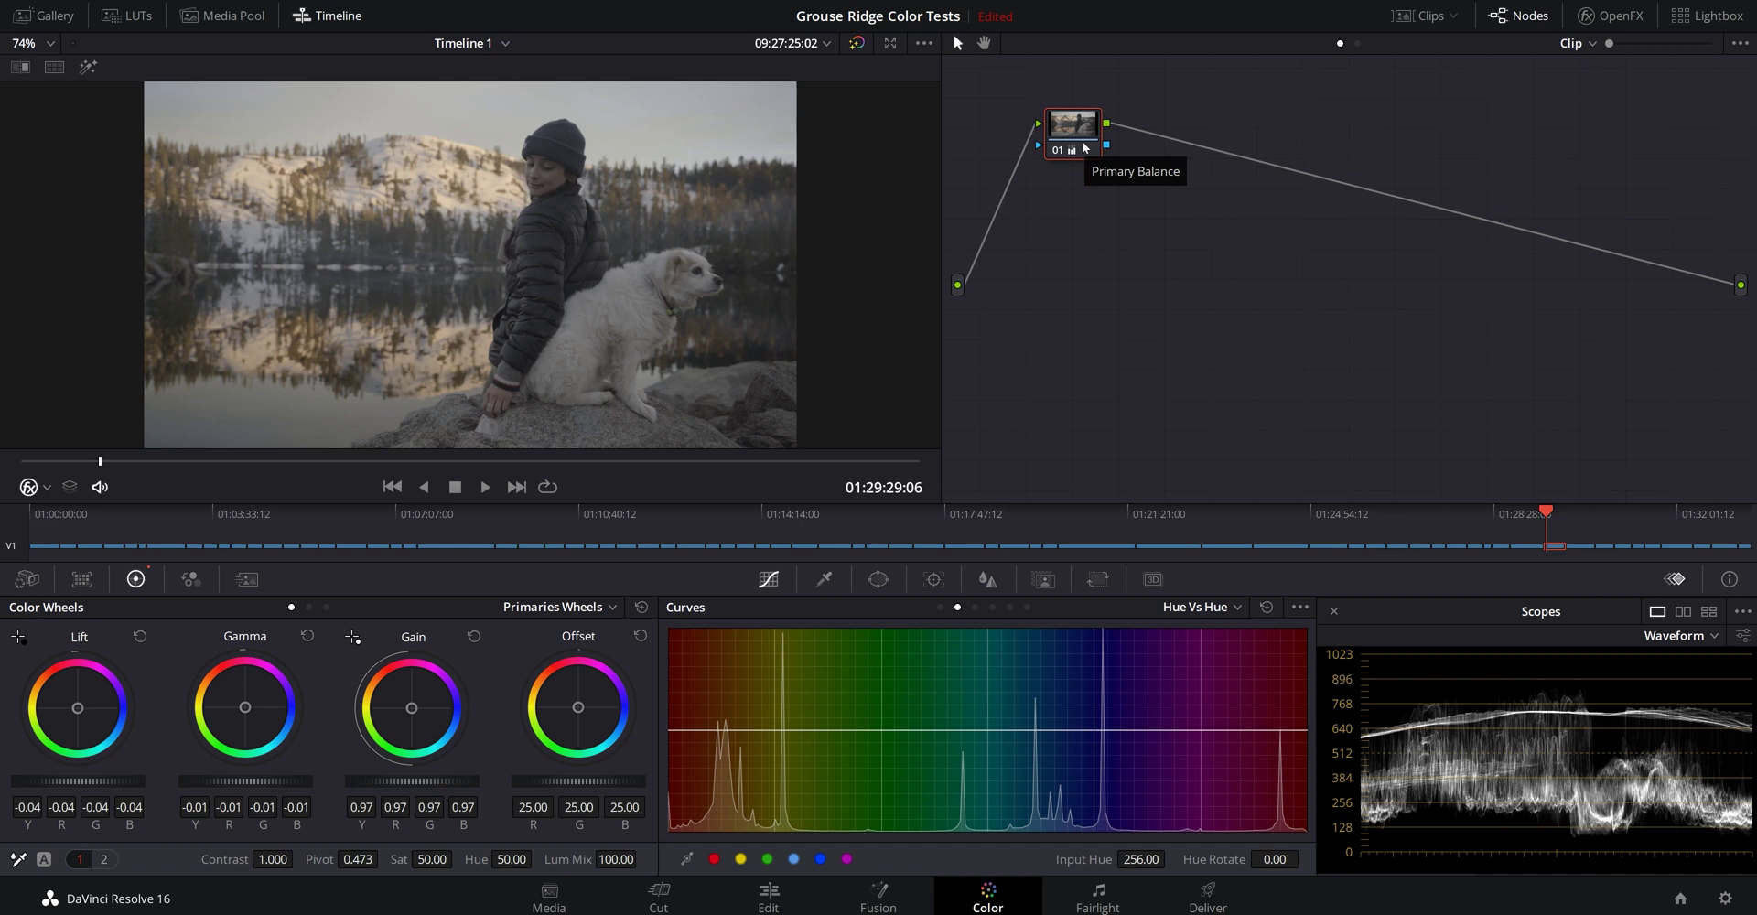
left_click(1414, 16)
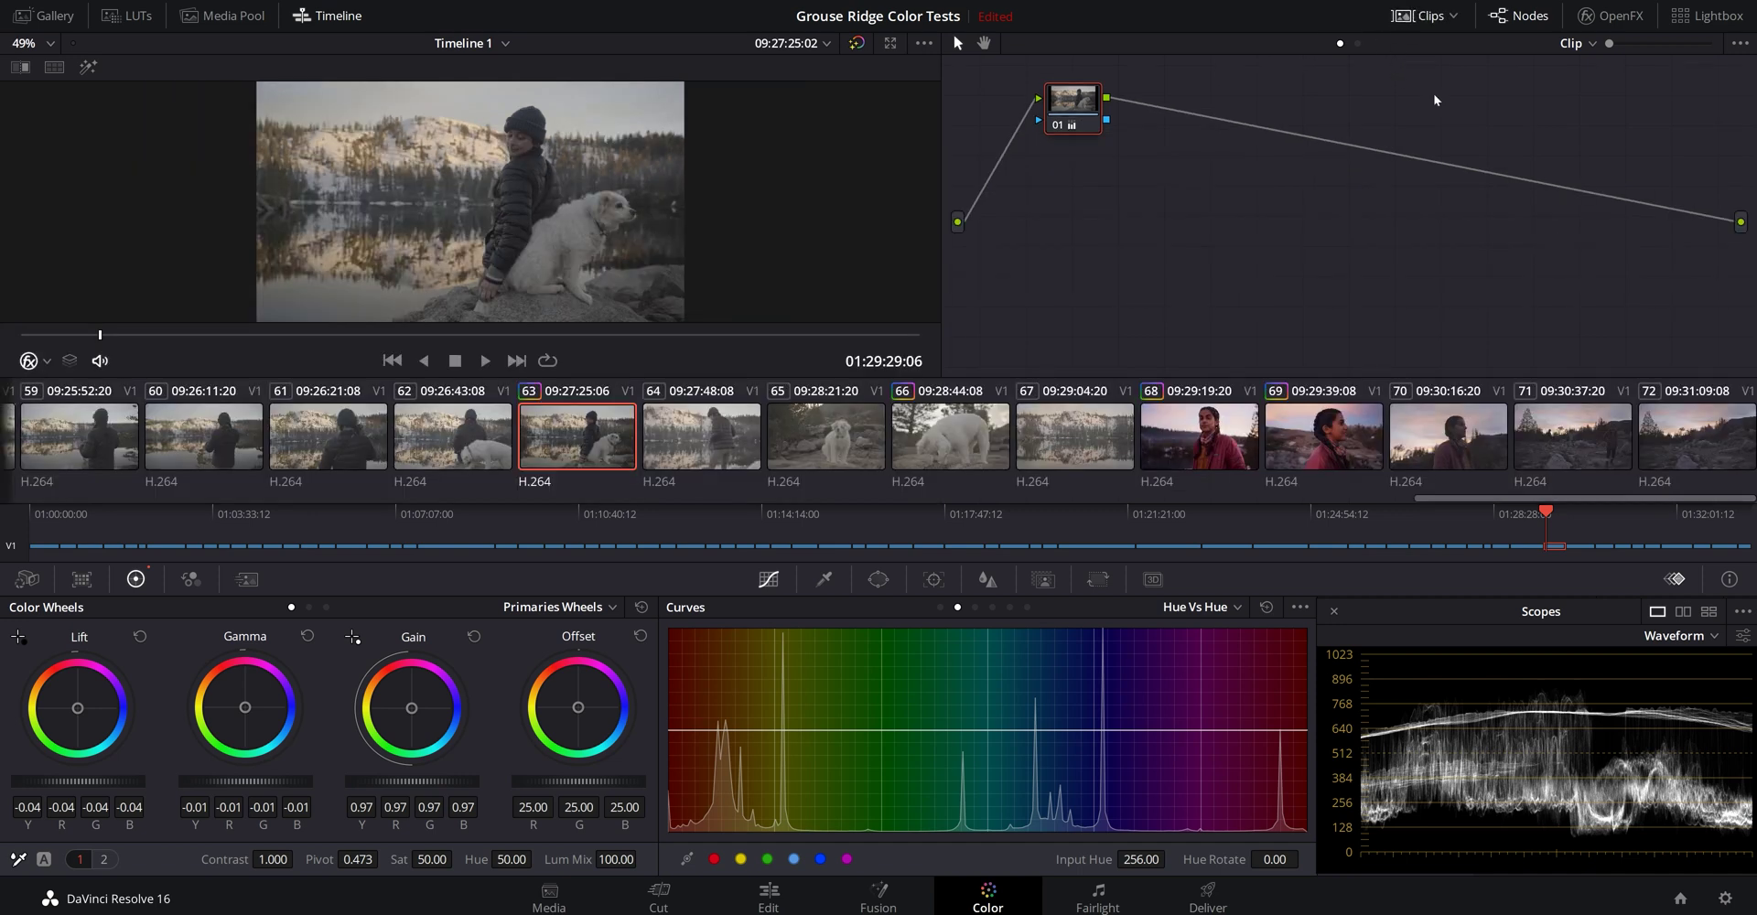
left_click(1414, 15)
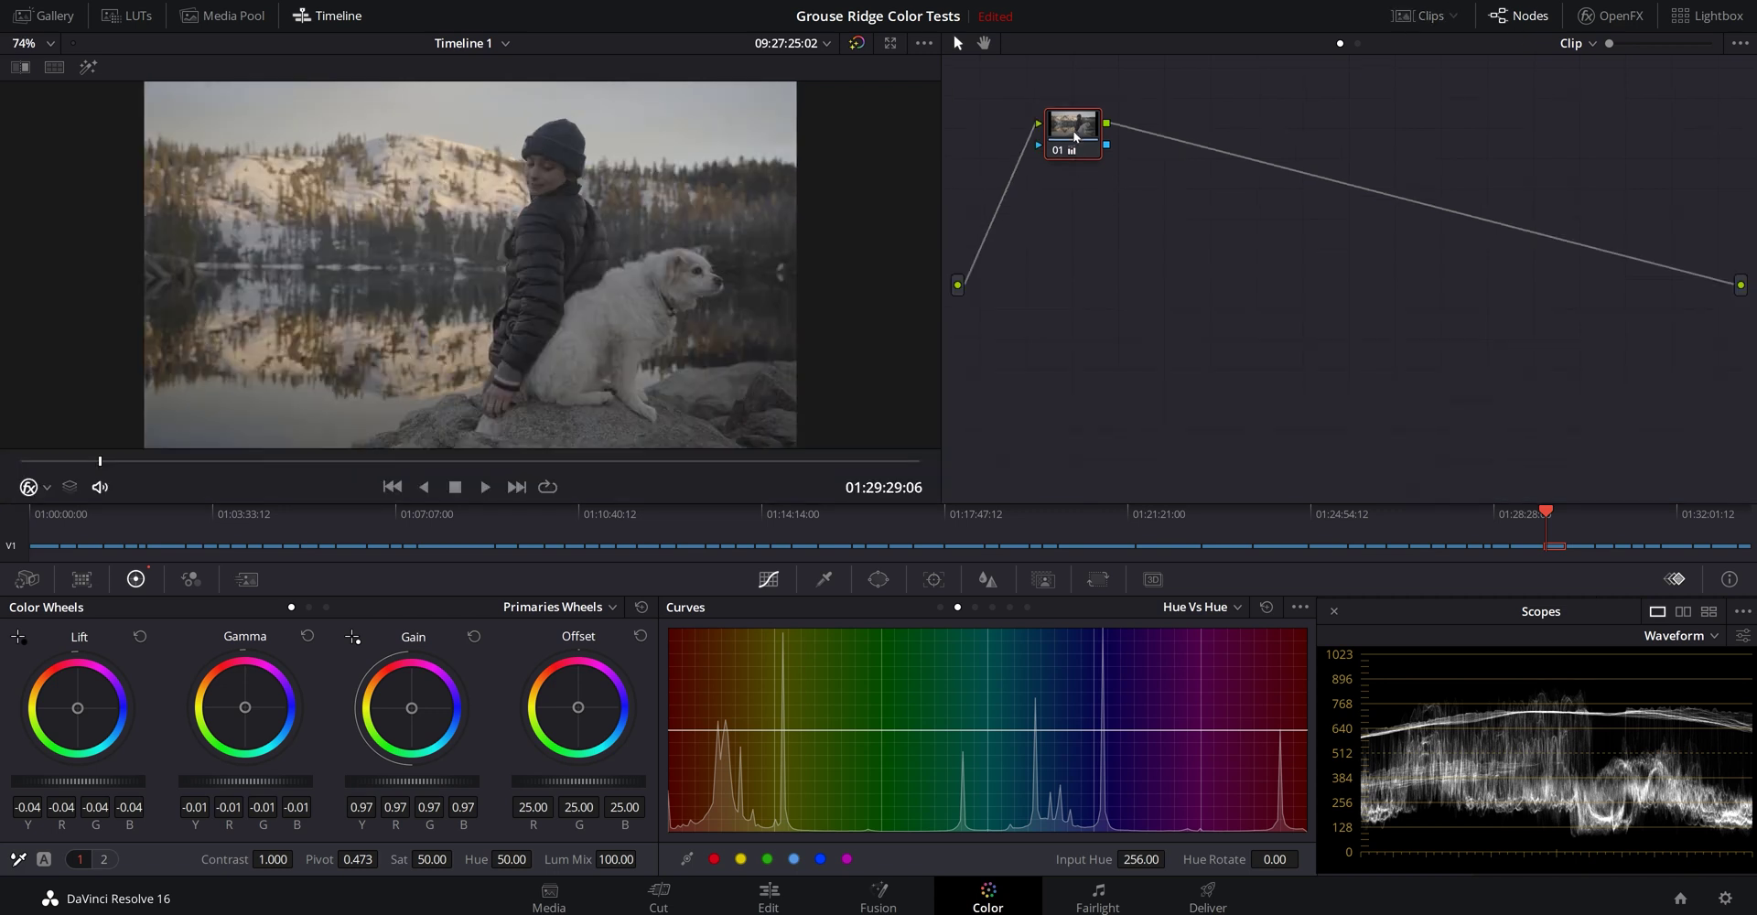
left_click_drag(1073, 130, 1080, 131)
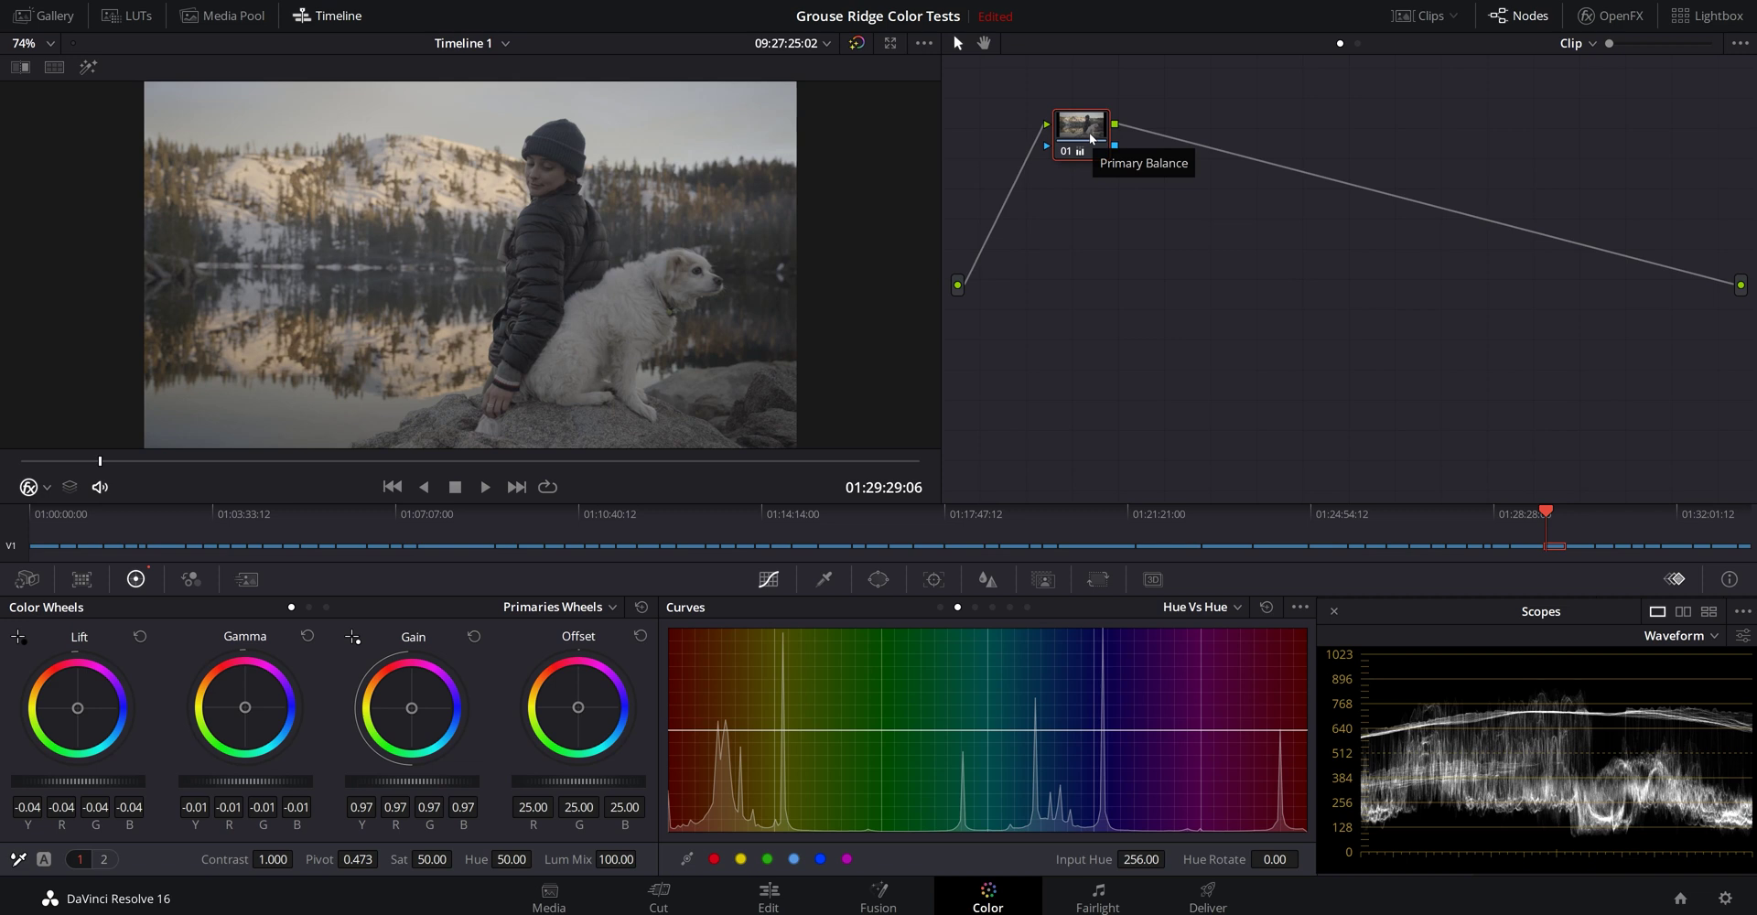
key("alt+s")
key("alt+s")
key("alt+s")
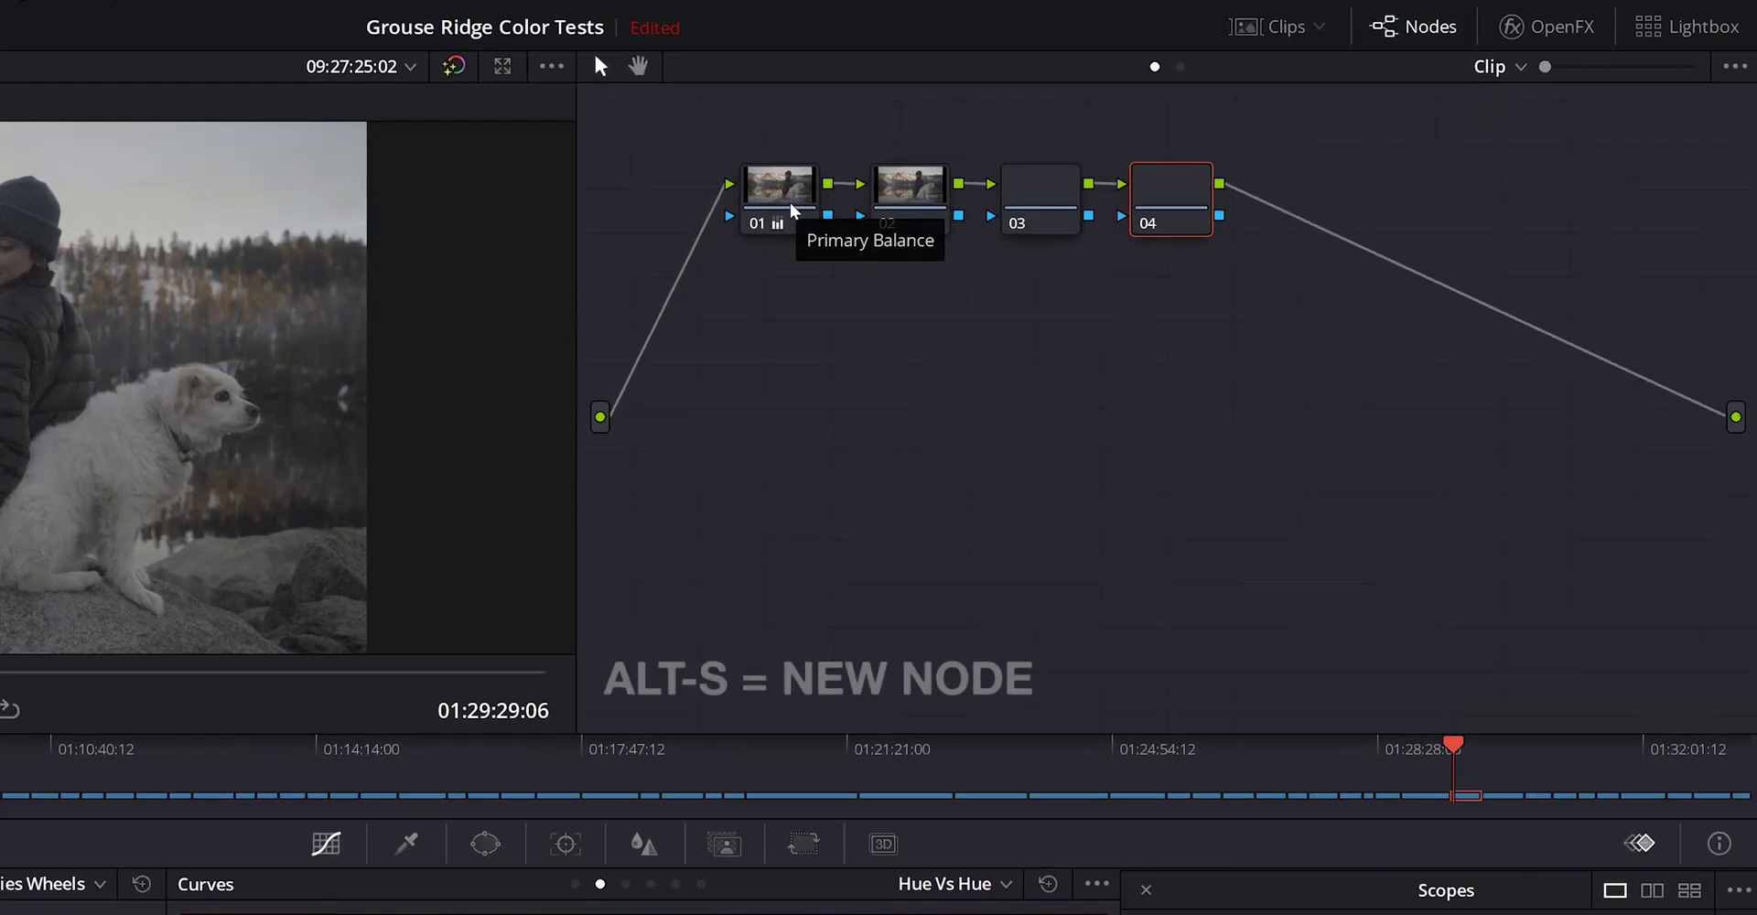
Step: Add serial node 05, apply Color Space Transform to it, and show its input color space options
key("alt+s")
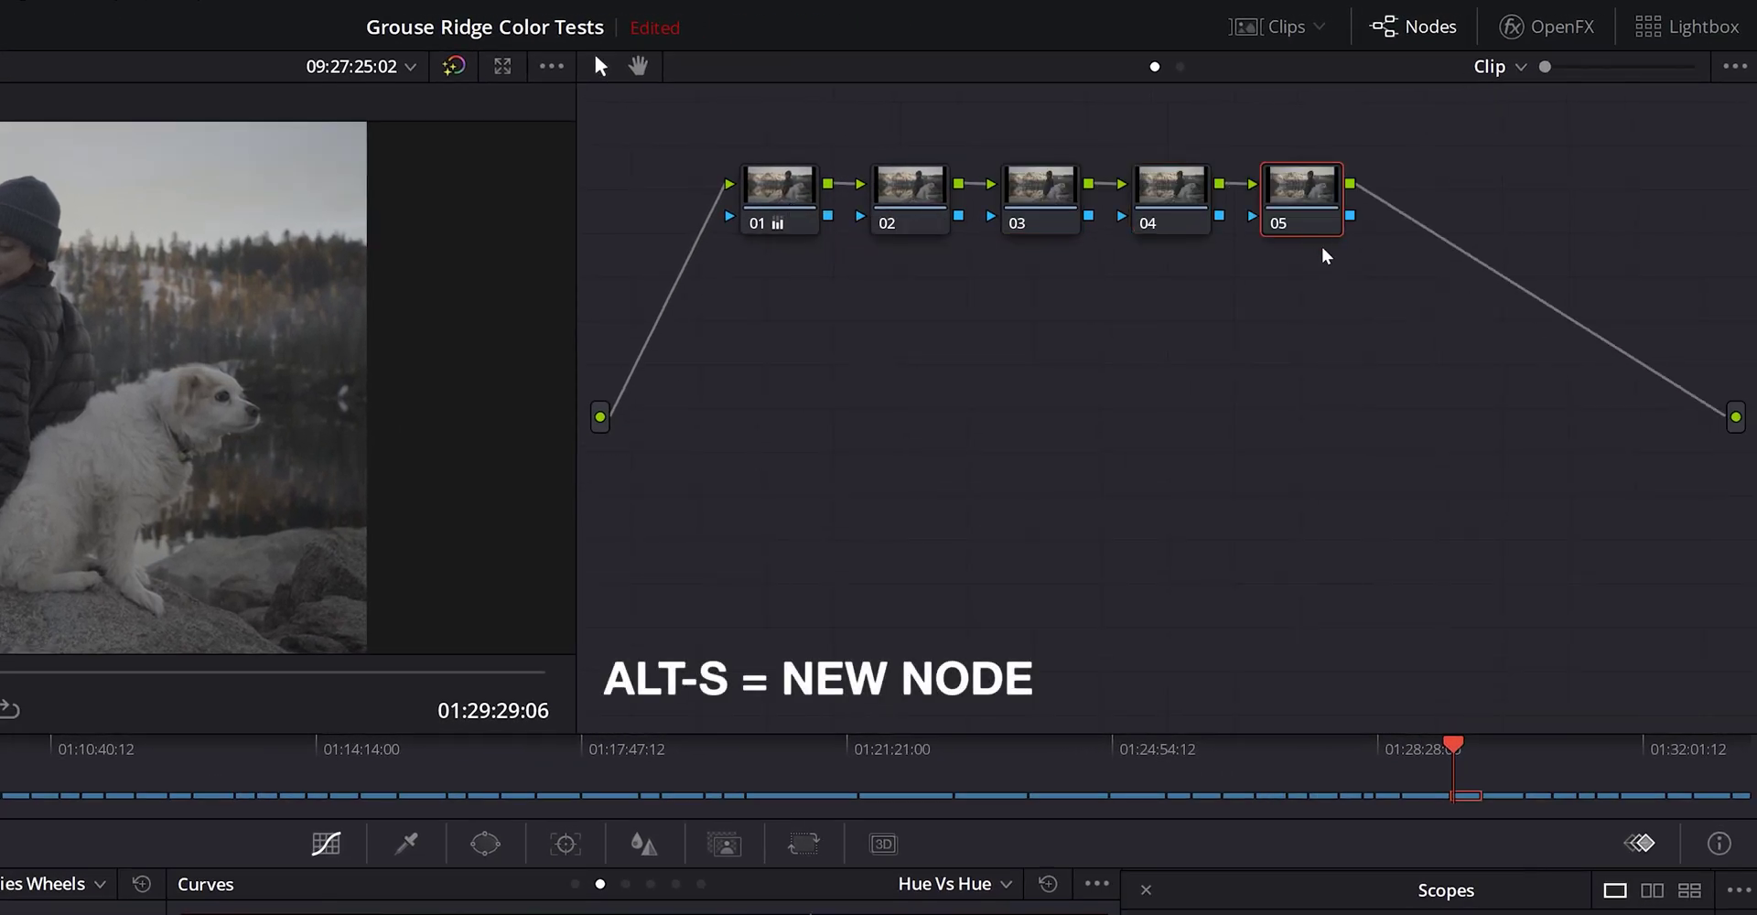
left_click(1547, 26)
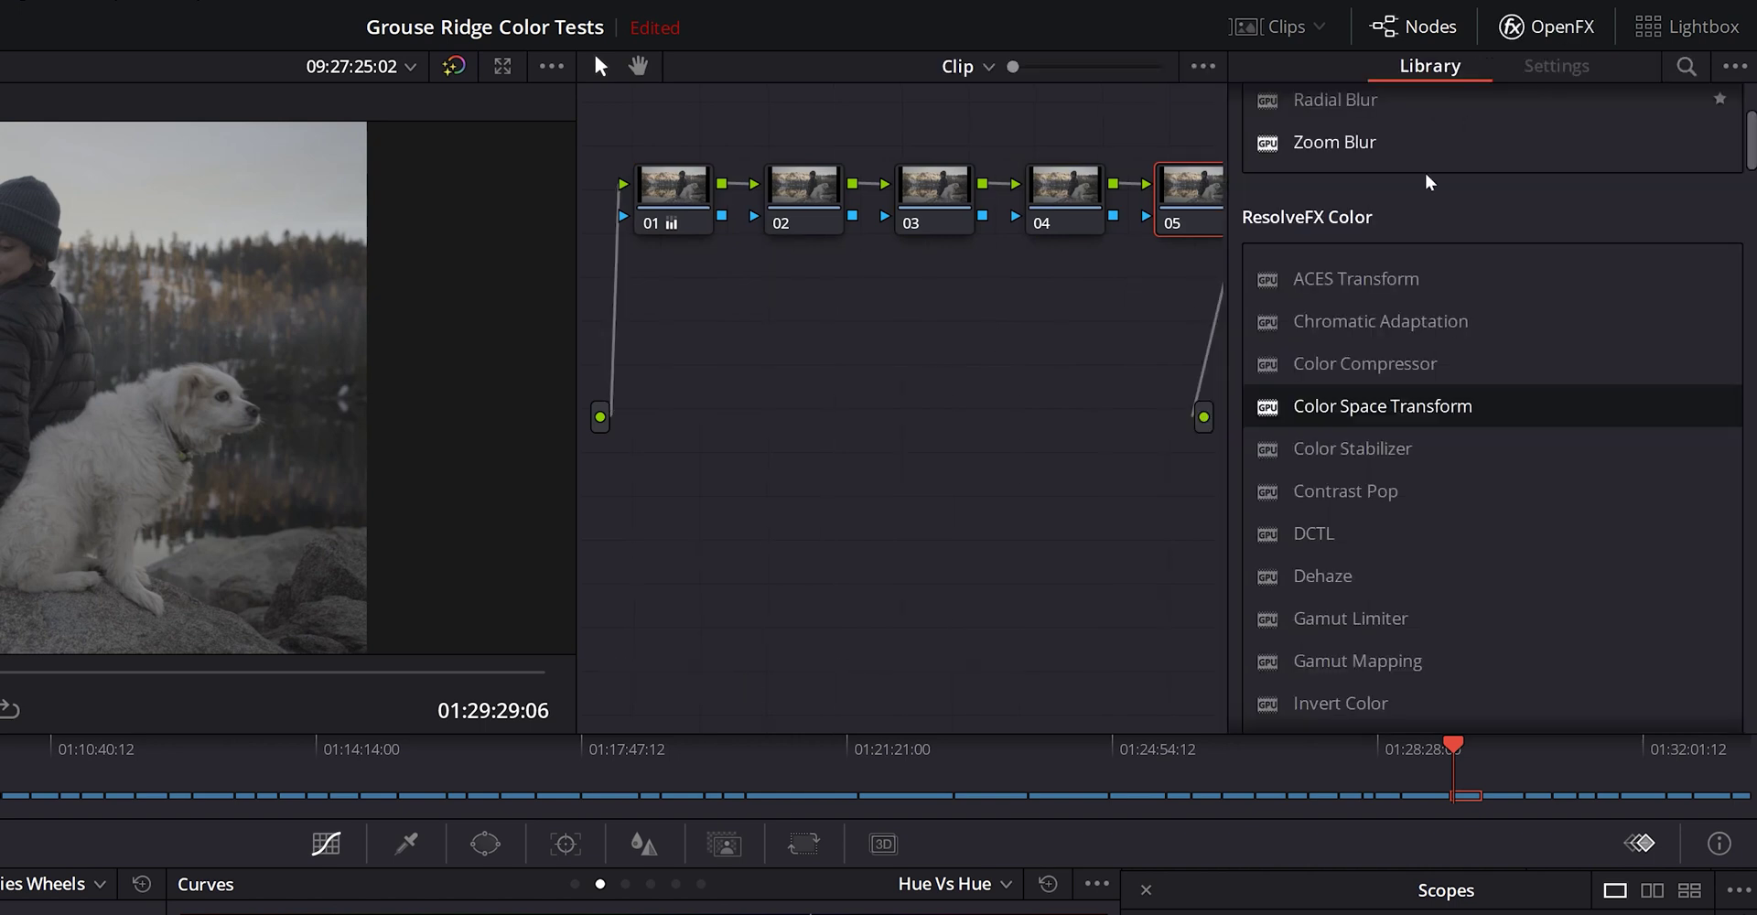
left_click_drag(1397, 409, 1189, 201)
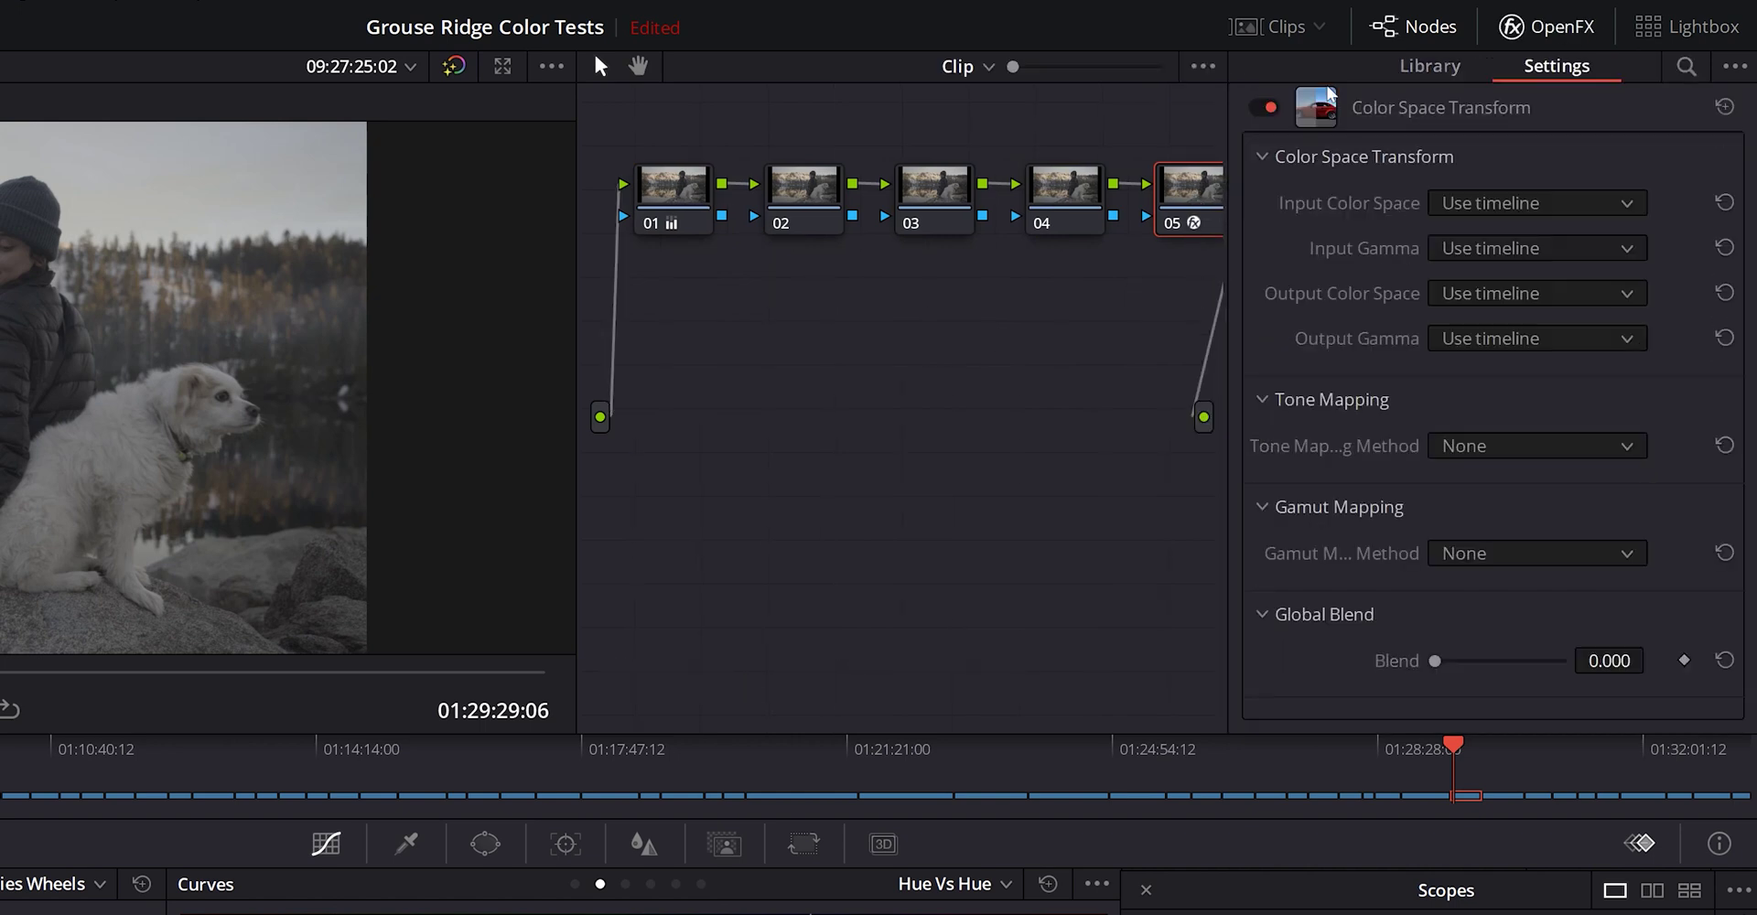
left_click(1536, 25)
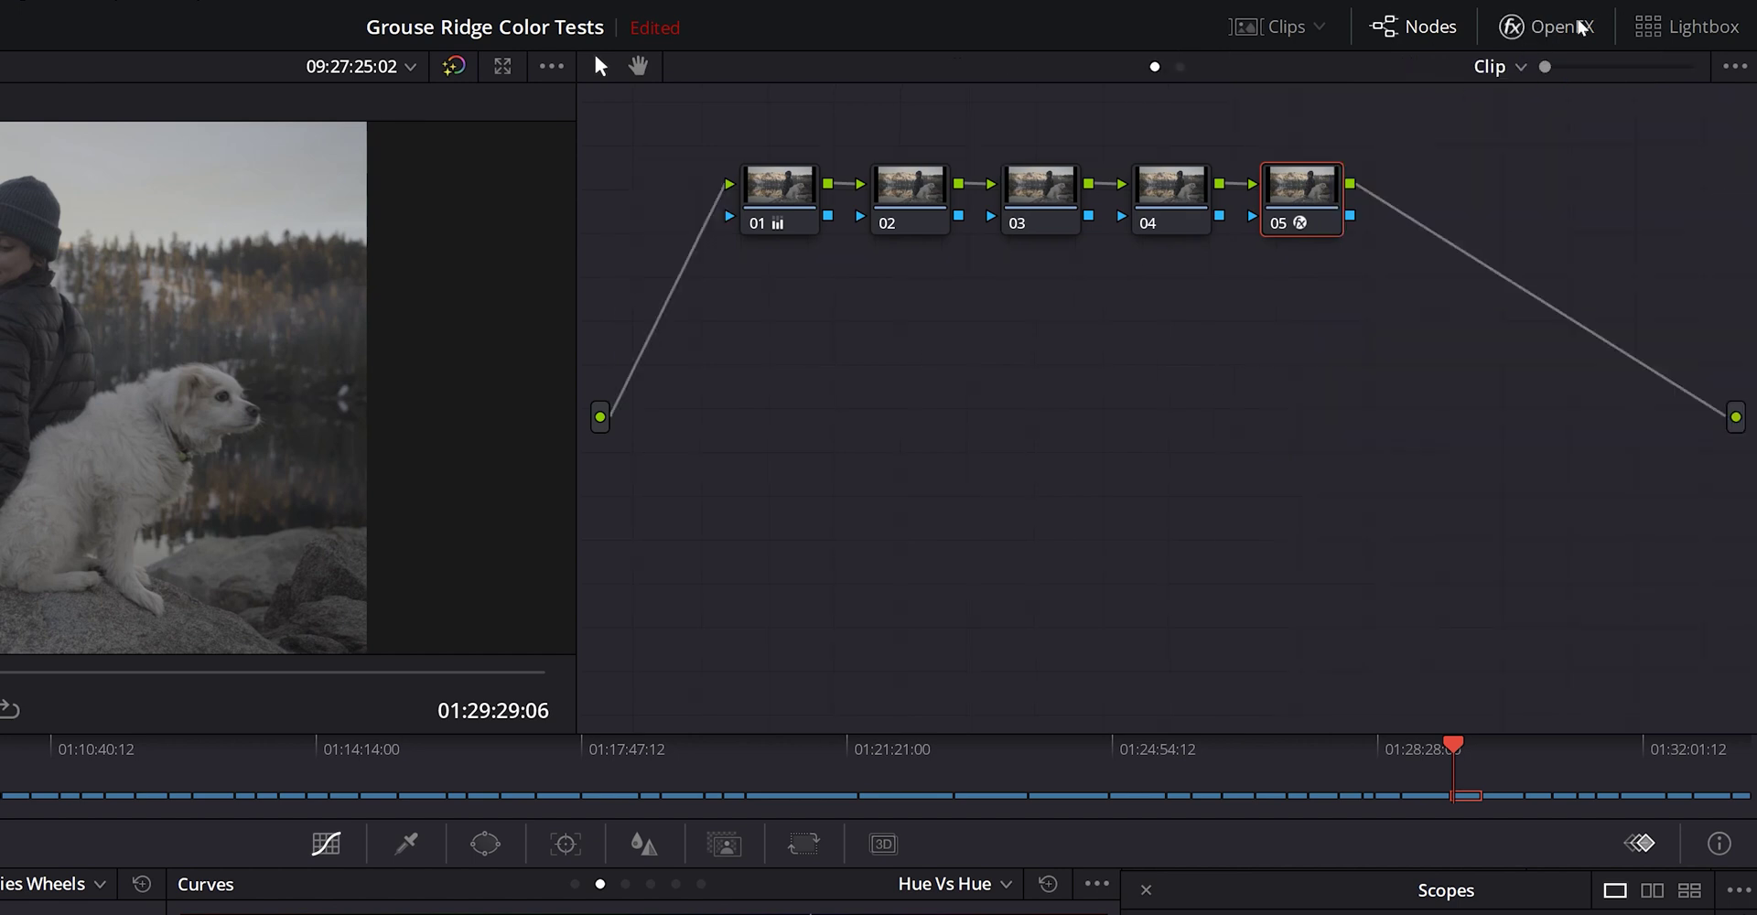
left_click(1537, 26)
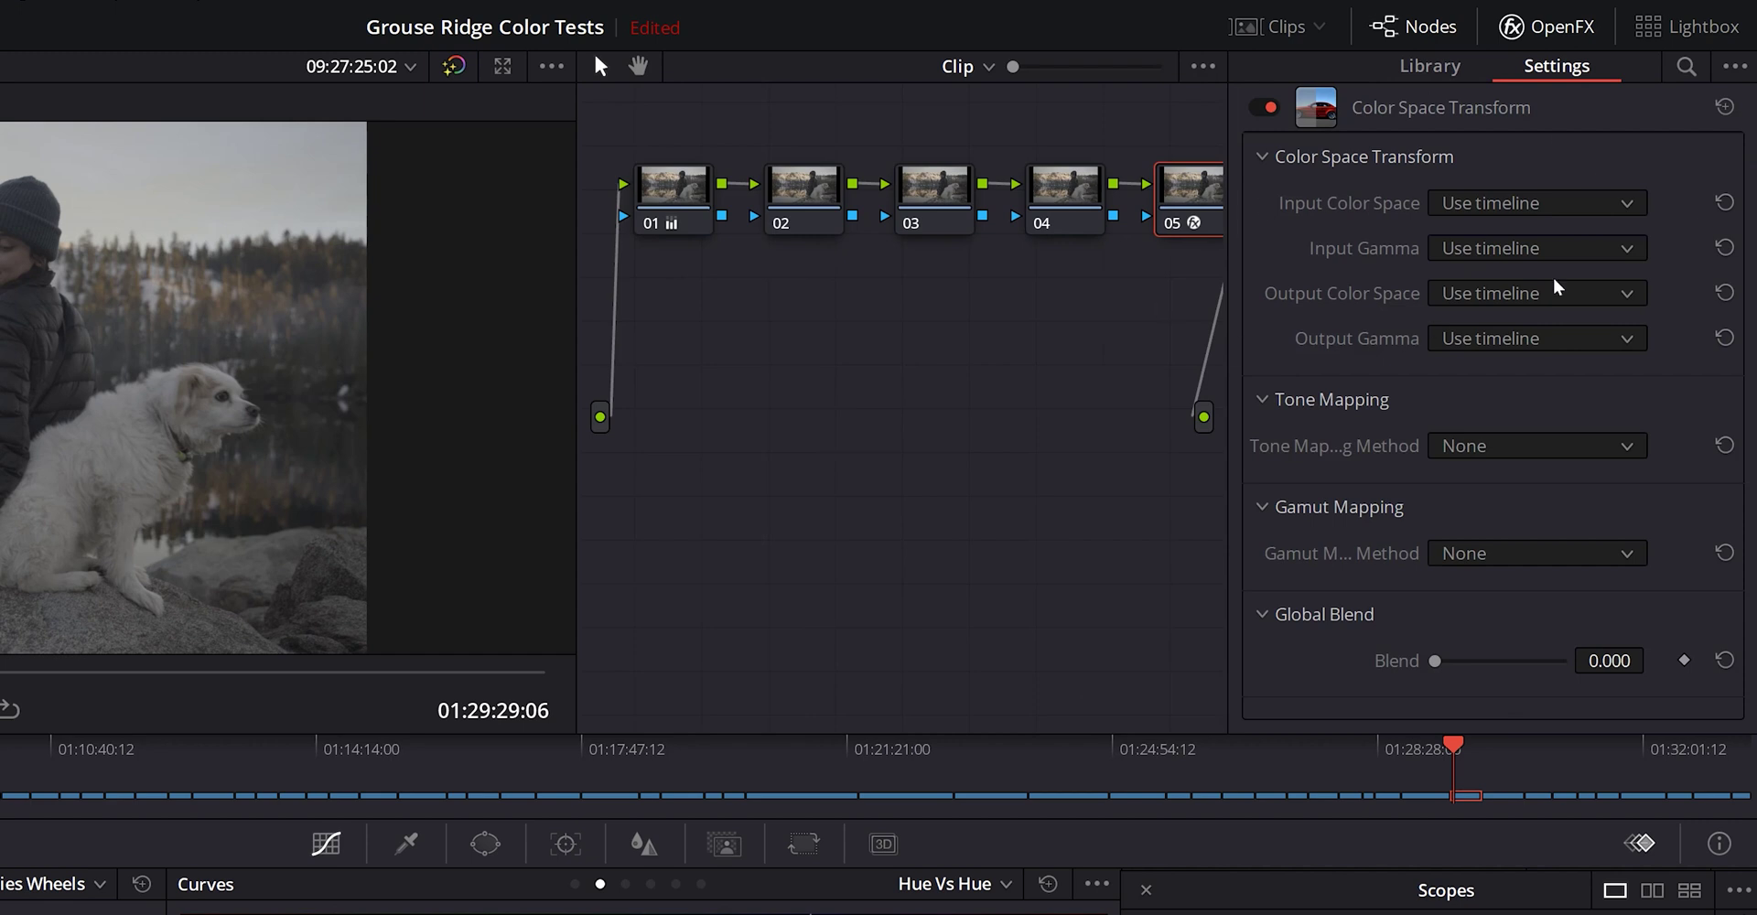
left_click(1522, 205)
Step: Set the Color Space Transform input to Sony S-Gamut colour space and Sony S-Log2 gamma
scroll(1526, 293, "down", 10)
scroll(1529, 306, "down", 5)
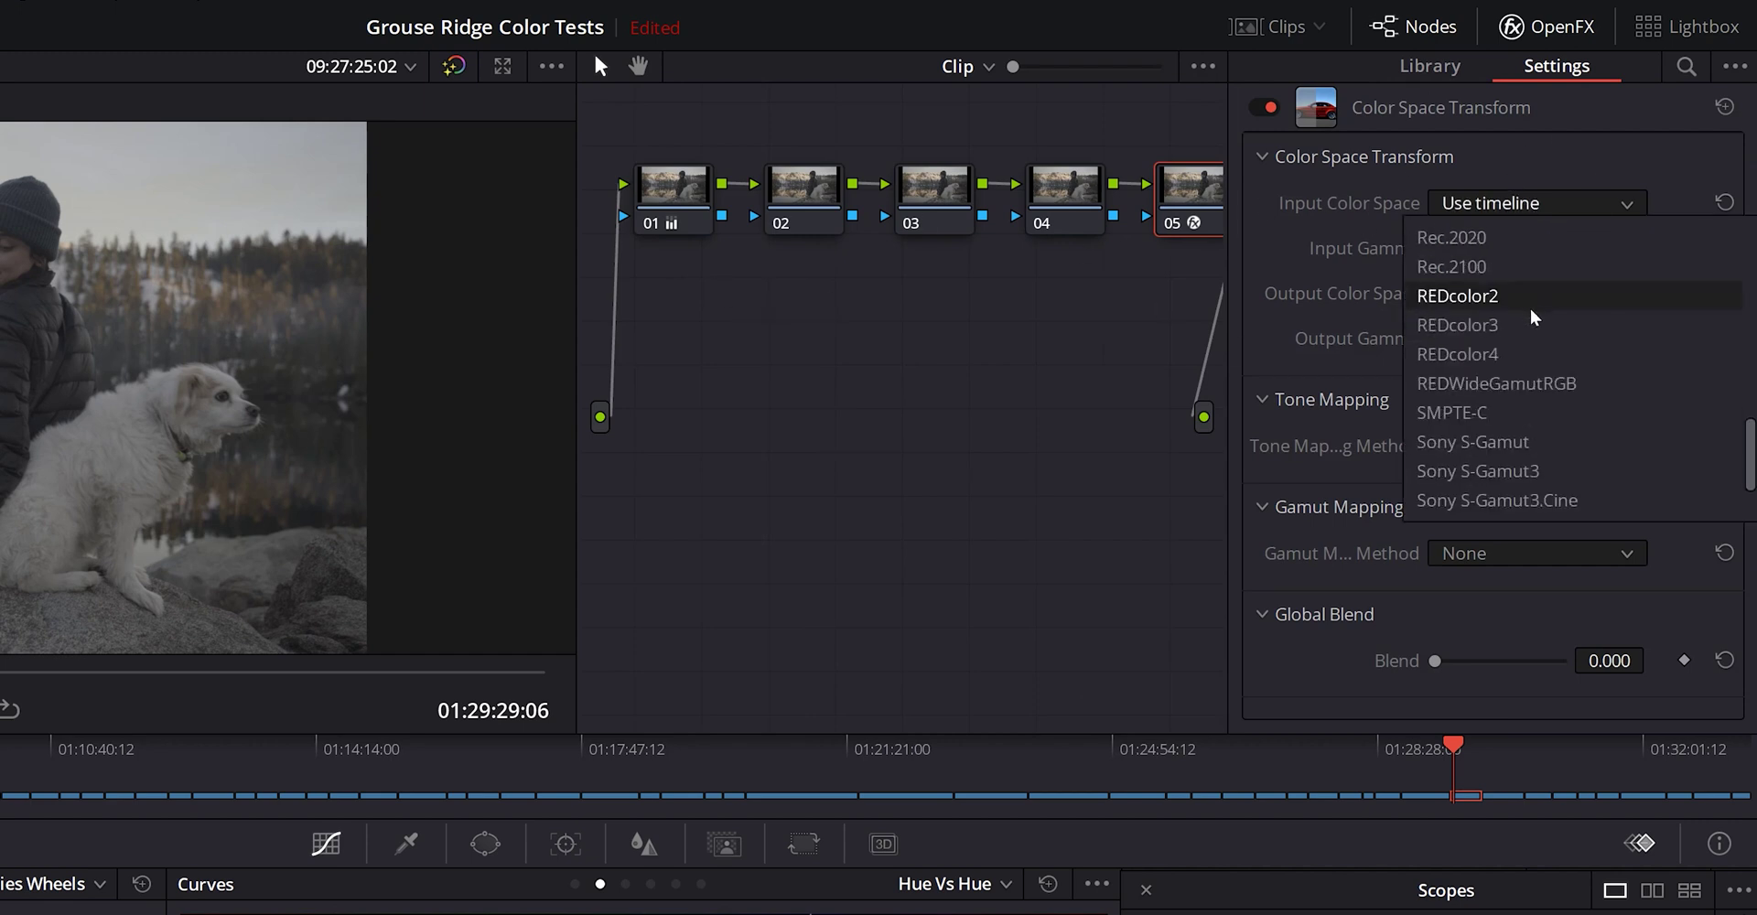
left_click(1552, 443)
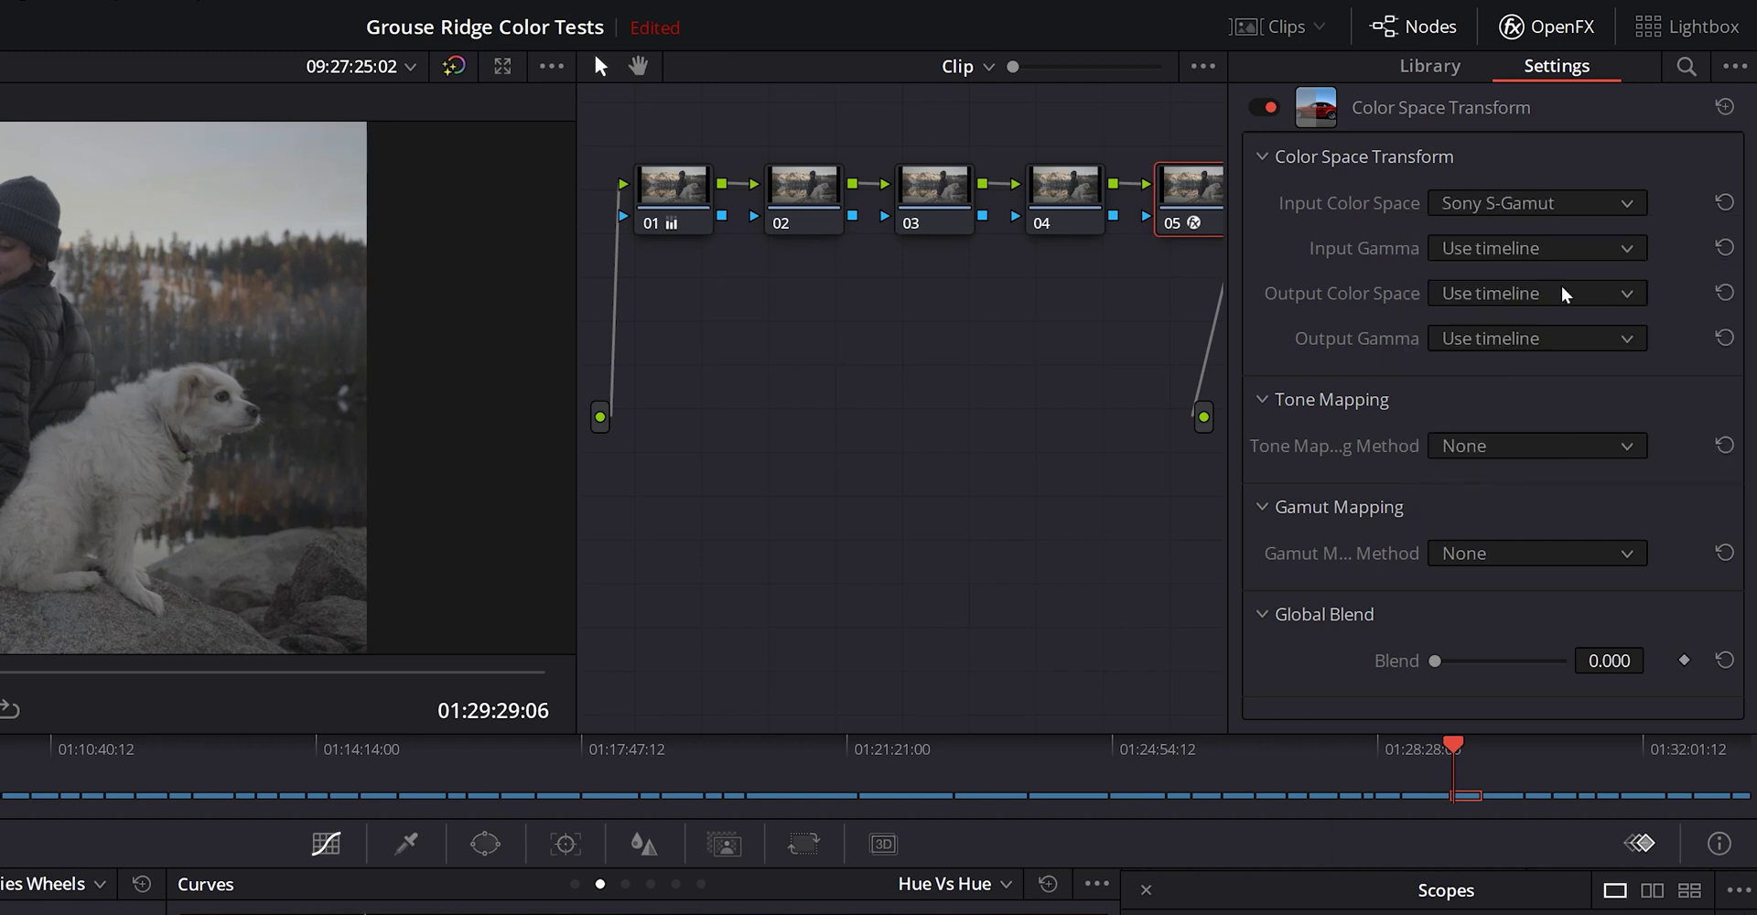
left_click(1568, 249)
scroll(1555, 311, "down", 3)
scroll(1532, 368, "down", 10)
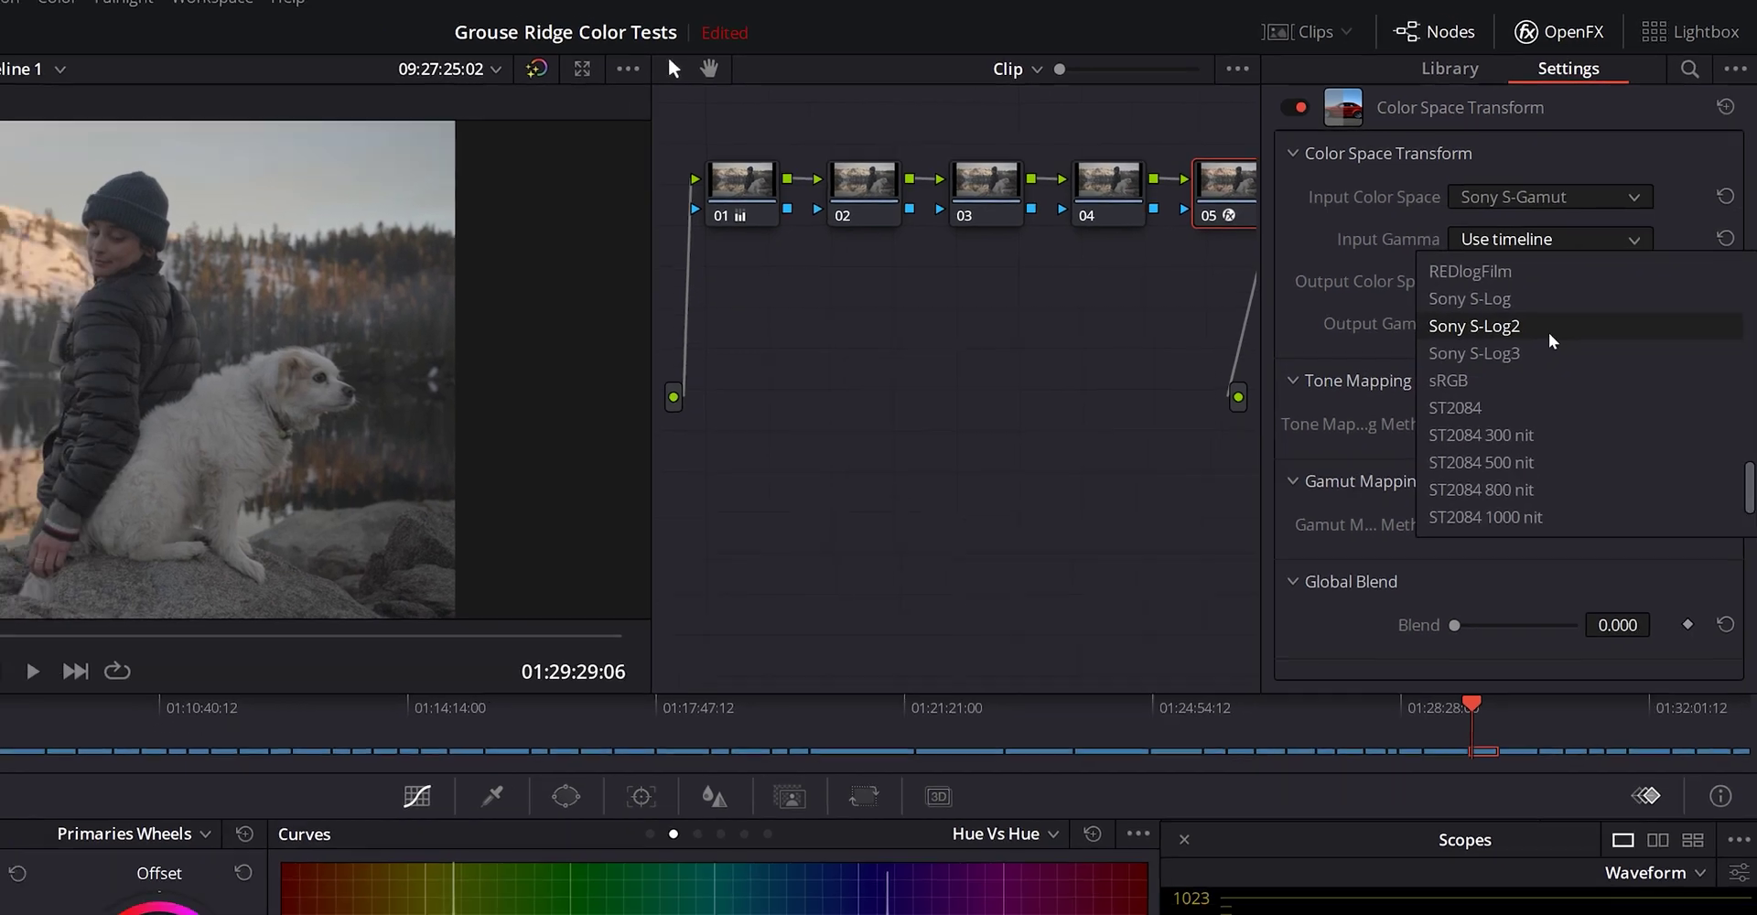
left_click(1550, 327)
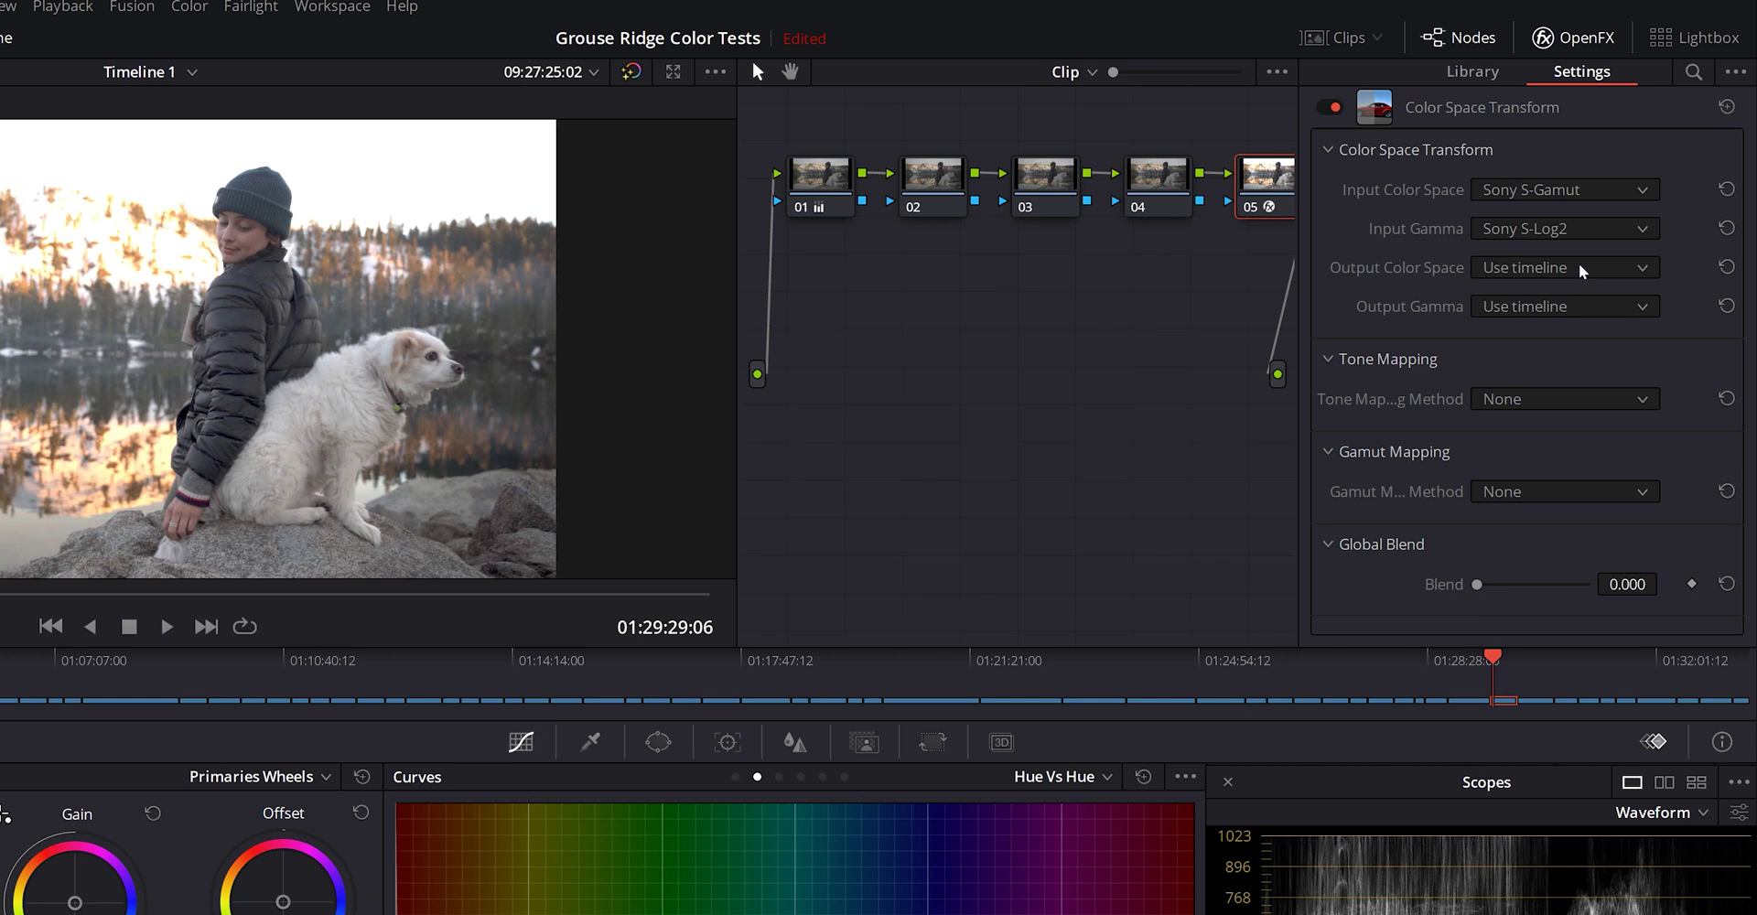
Step: Set both the output colour space and output gamma to Rec.709
left_click(1582, 270)
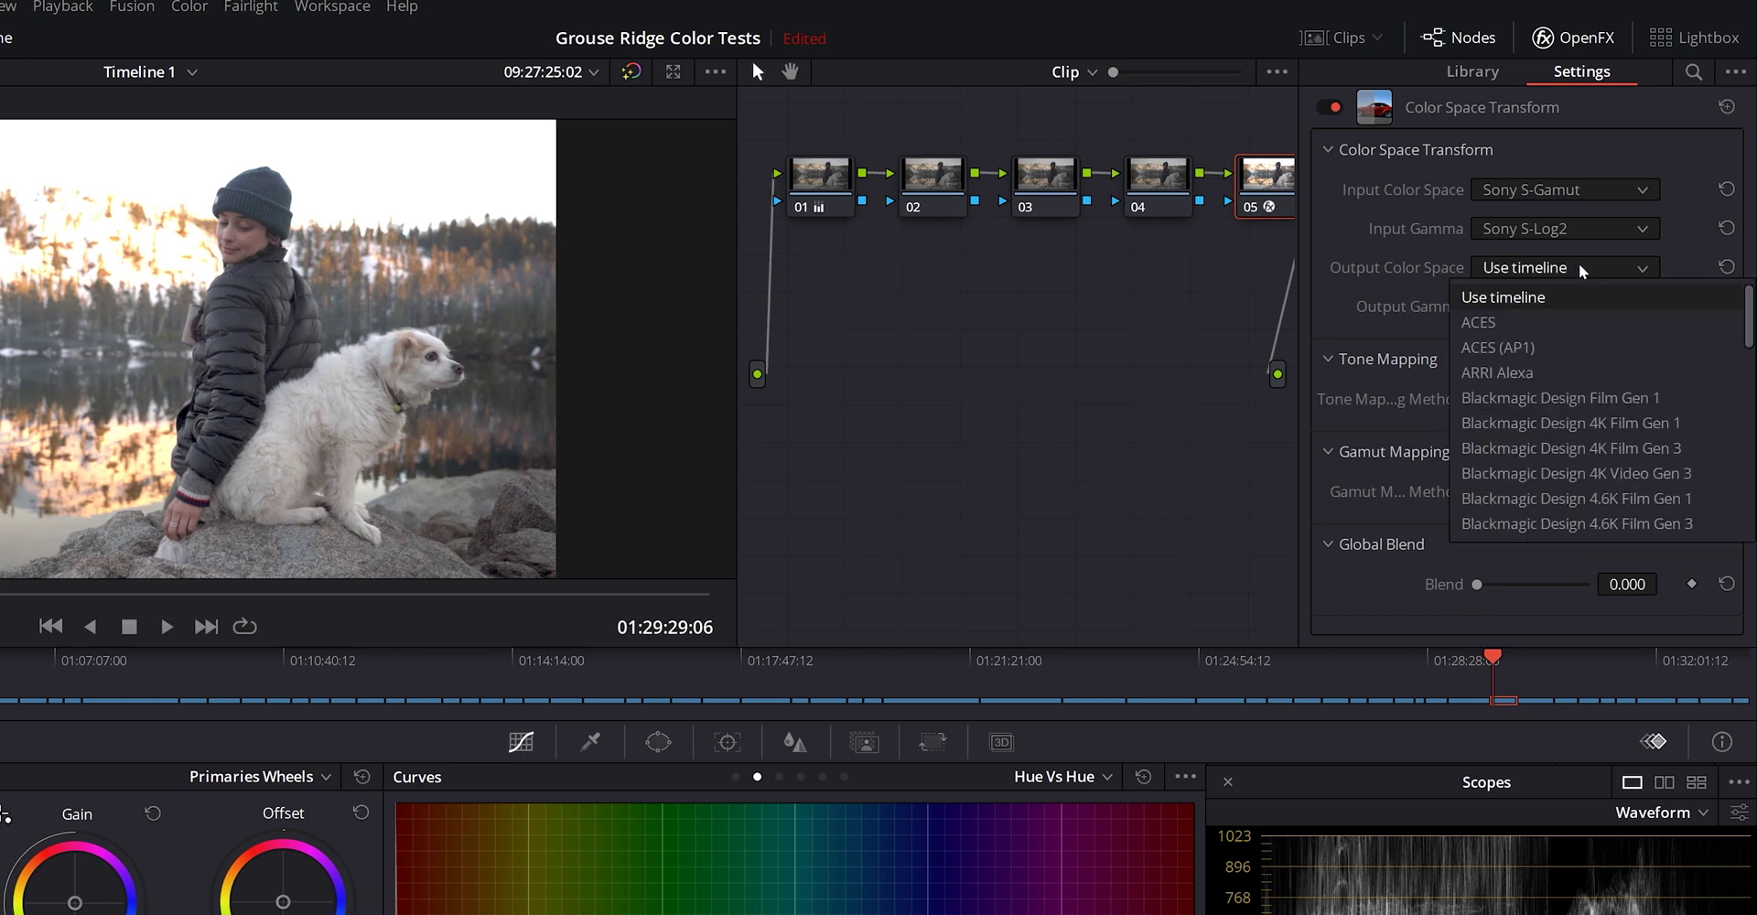
scroll(1569, 366, "down", 10)
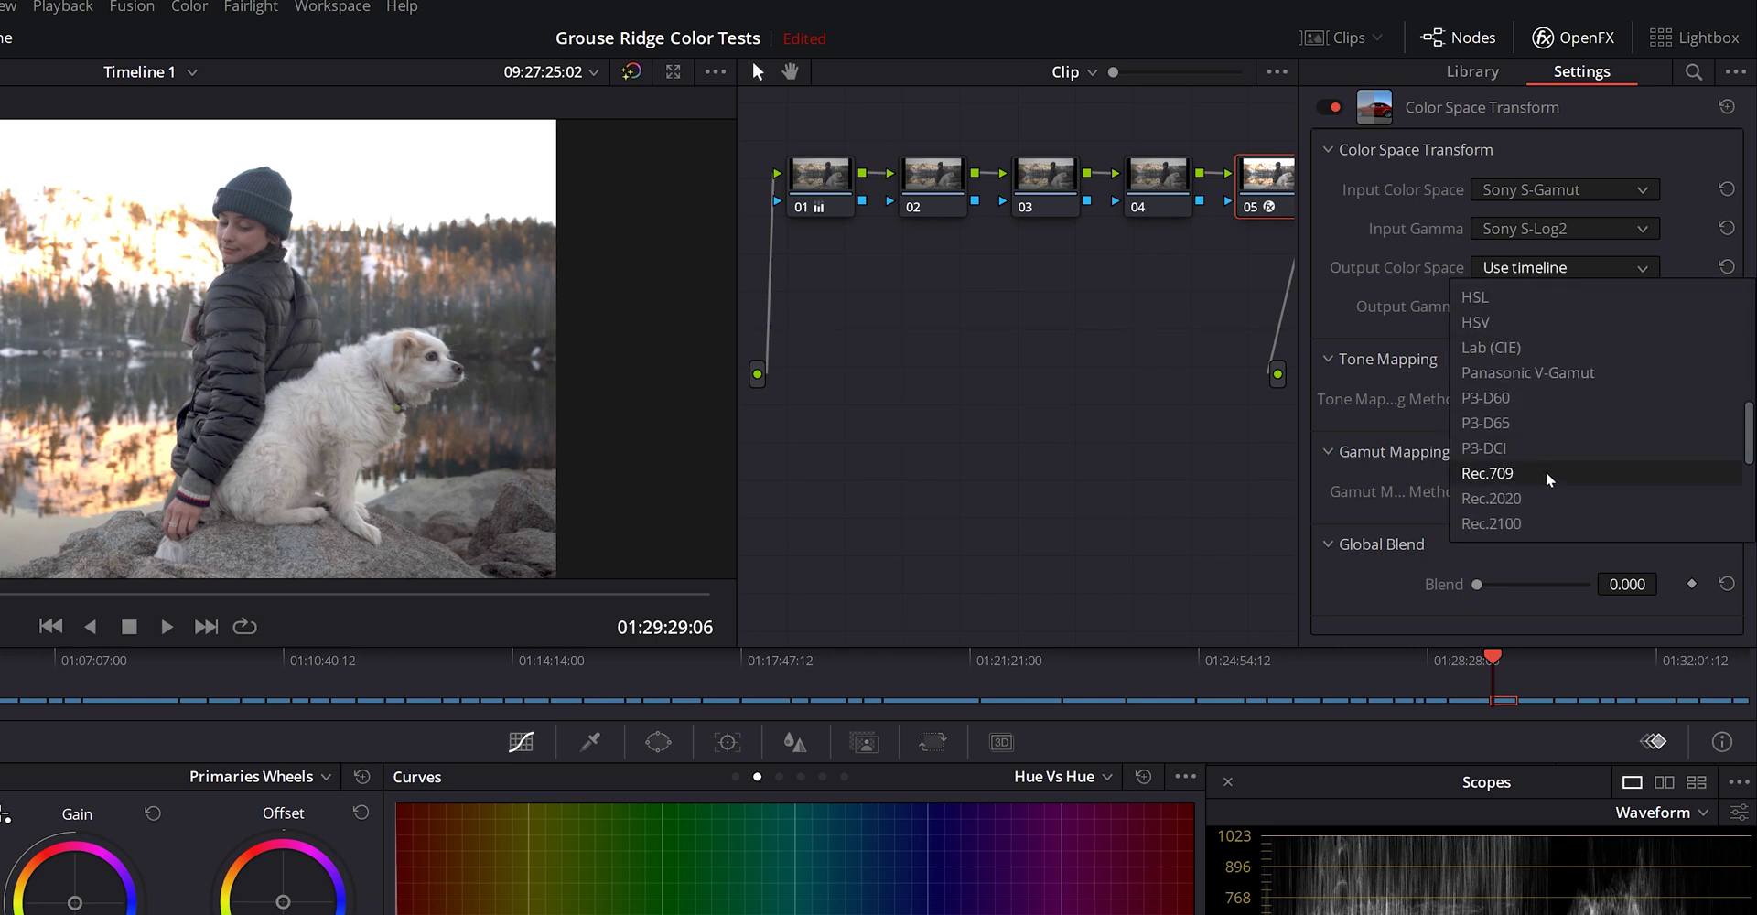
left_click(1546, 473)
left_click(1556, 307)
scroll(1568, 421, "down", 5)
scroll(1568, 429, "down", 5)
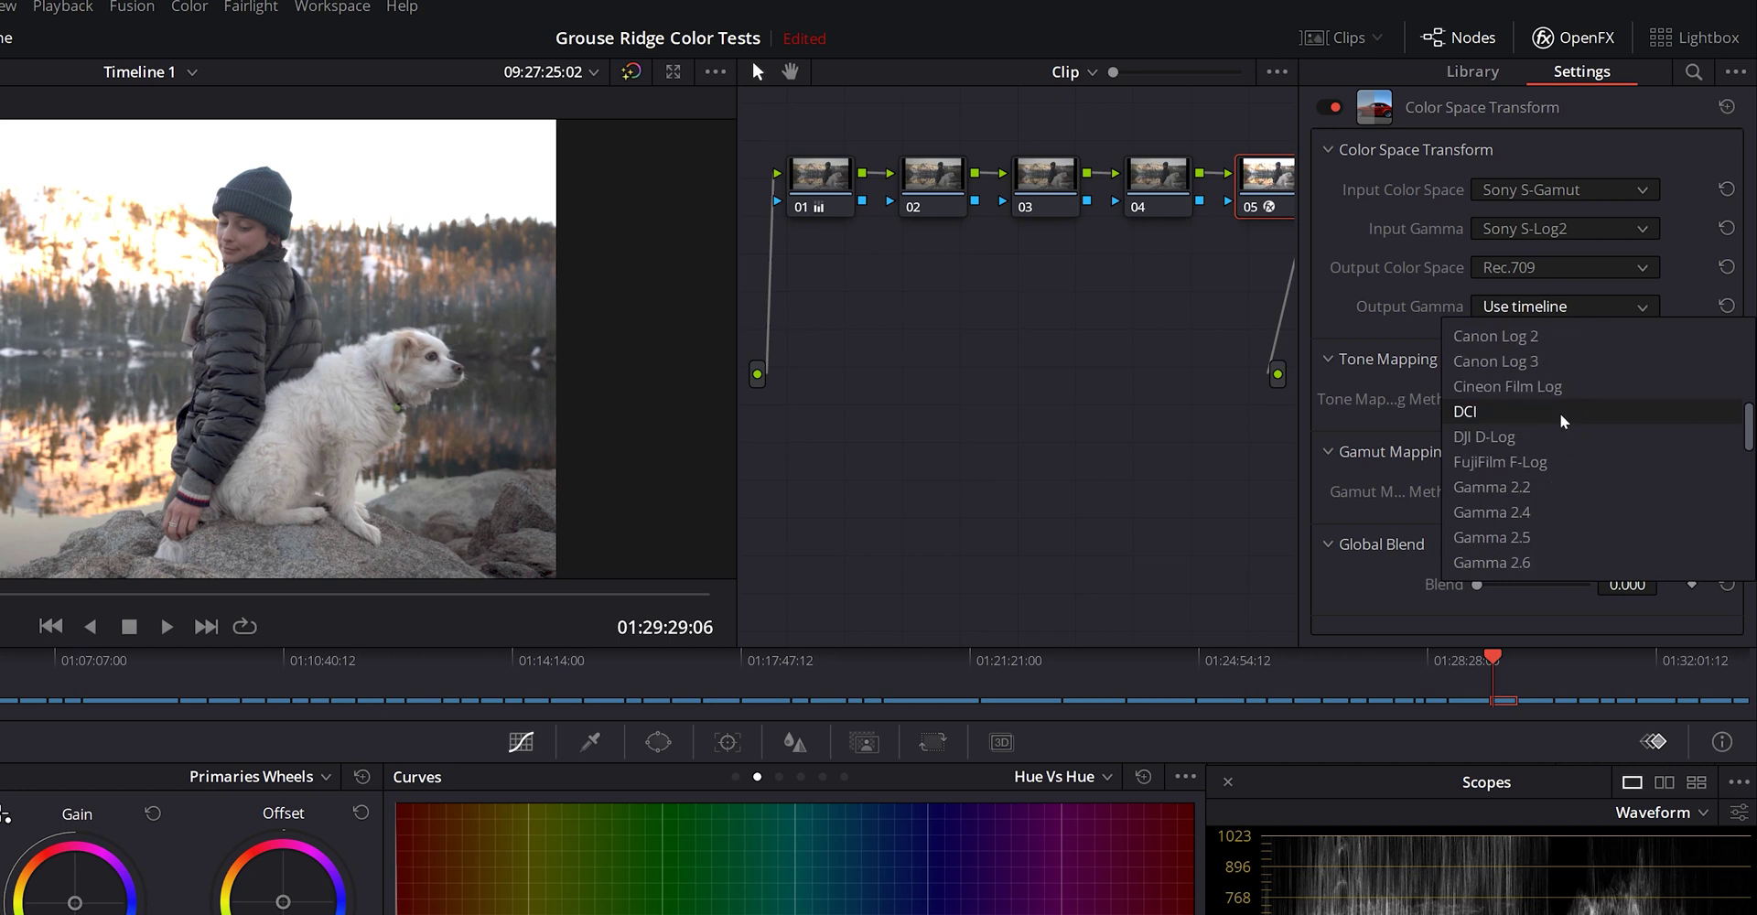
left_click(1522, 462)
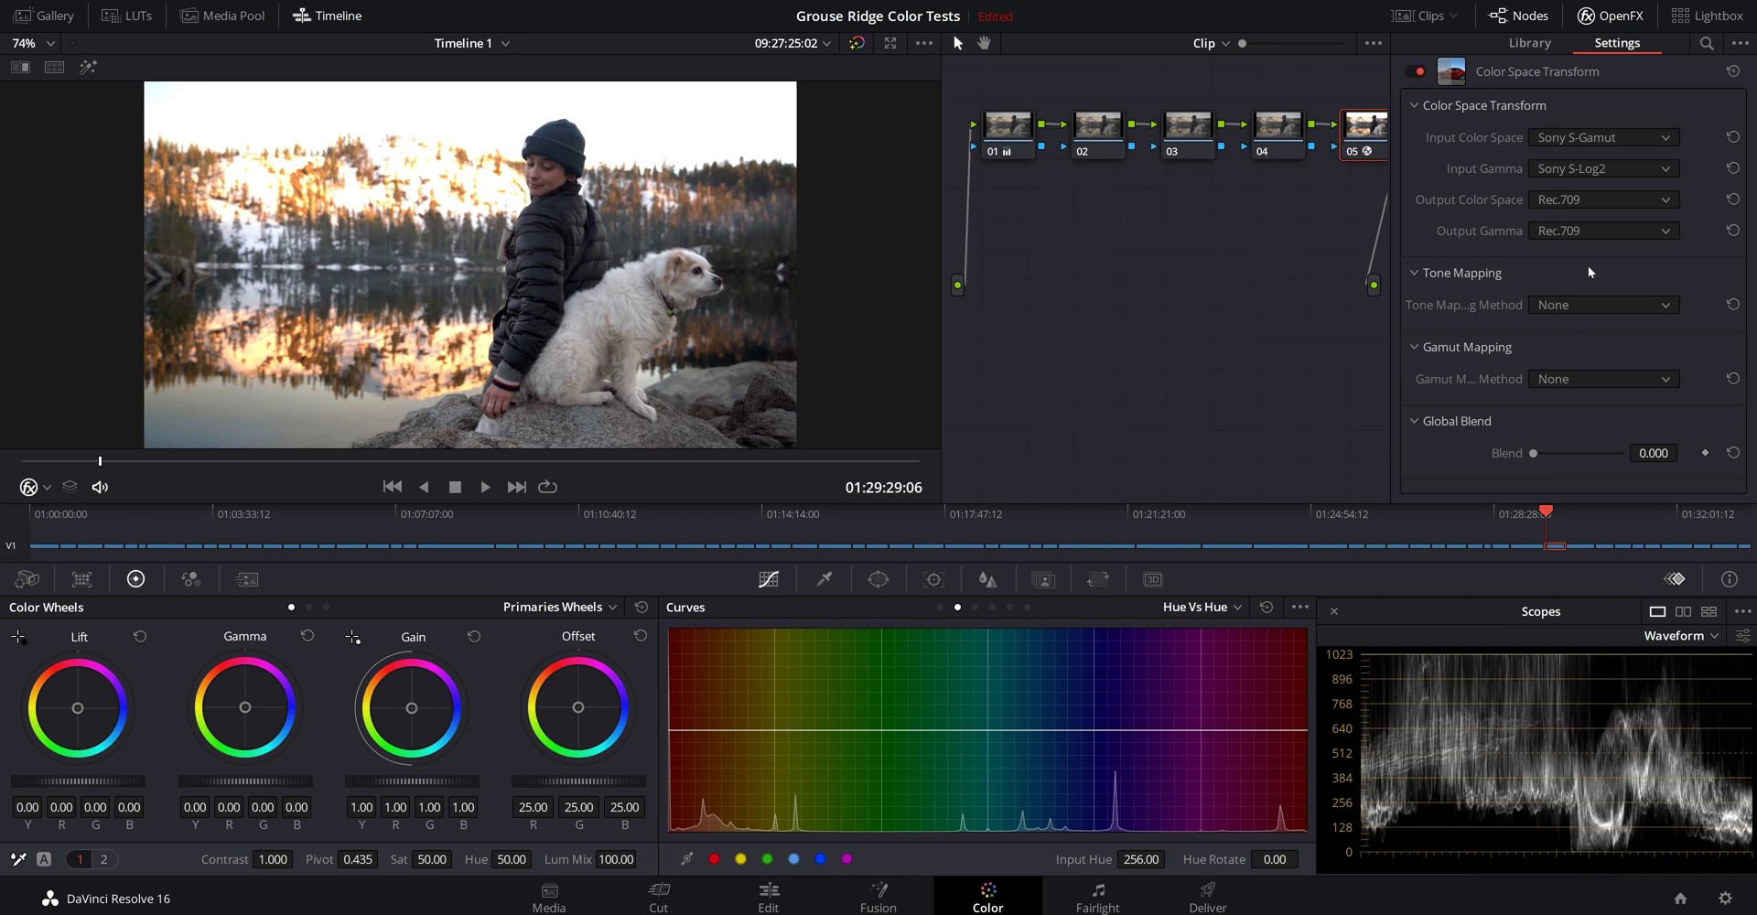
Step: Settle the Color Space Transform tone mapping on Simple and close the OpenFX settings
left_click(1584, 299)
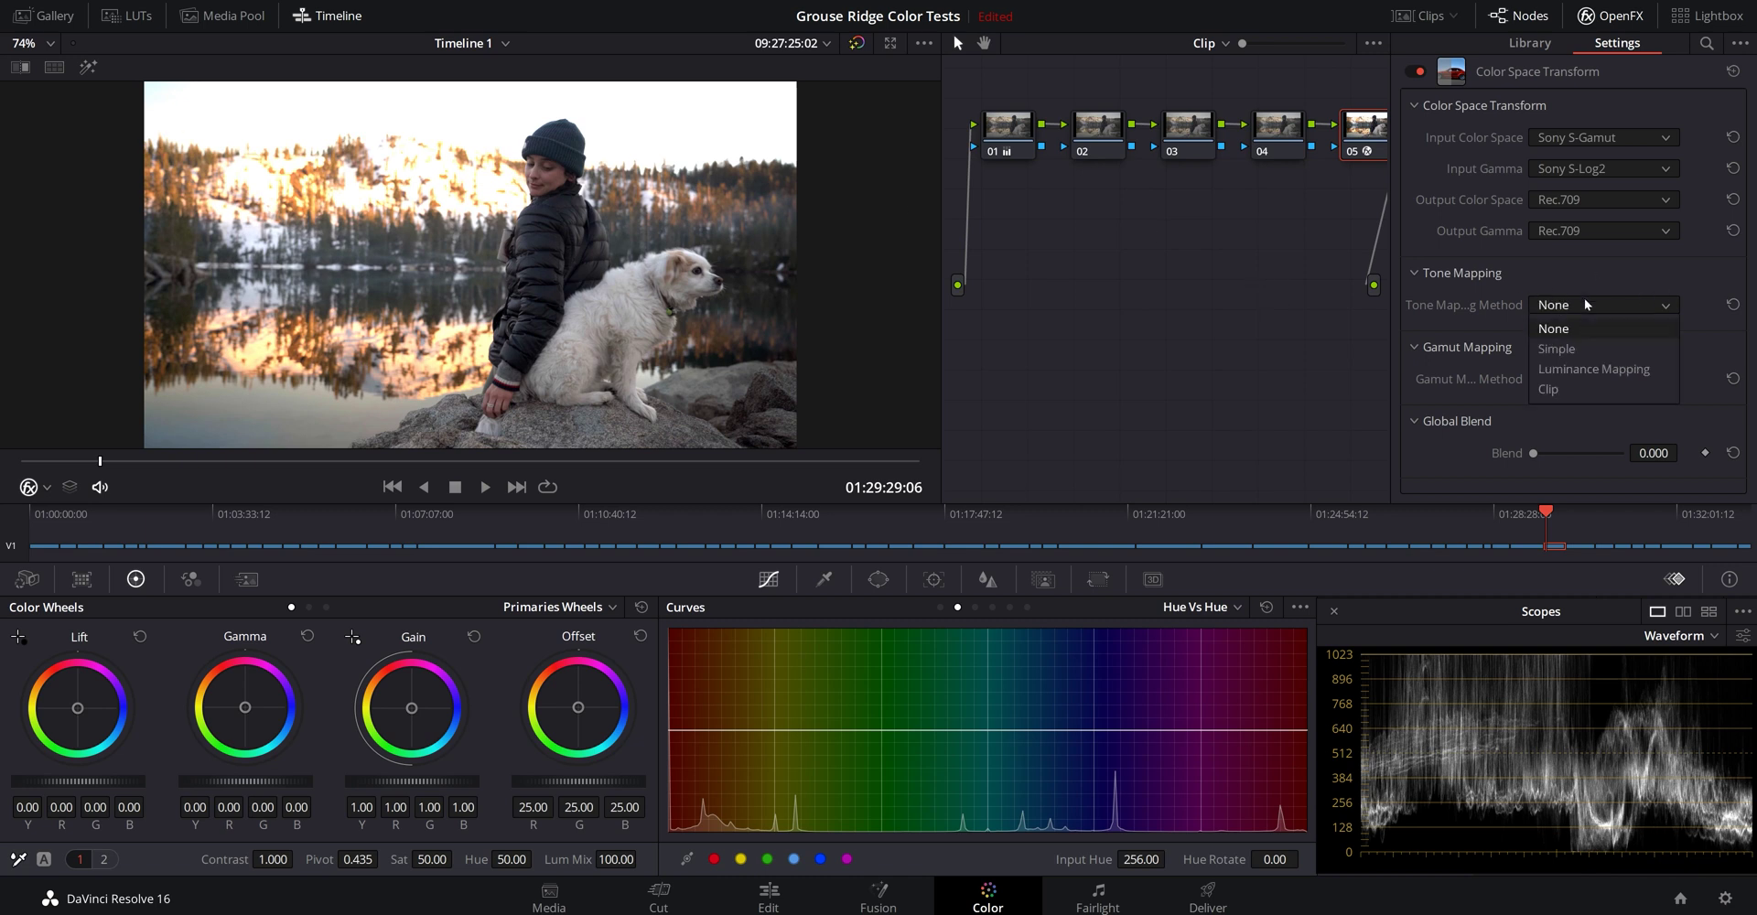
left_click(1583, 340)
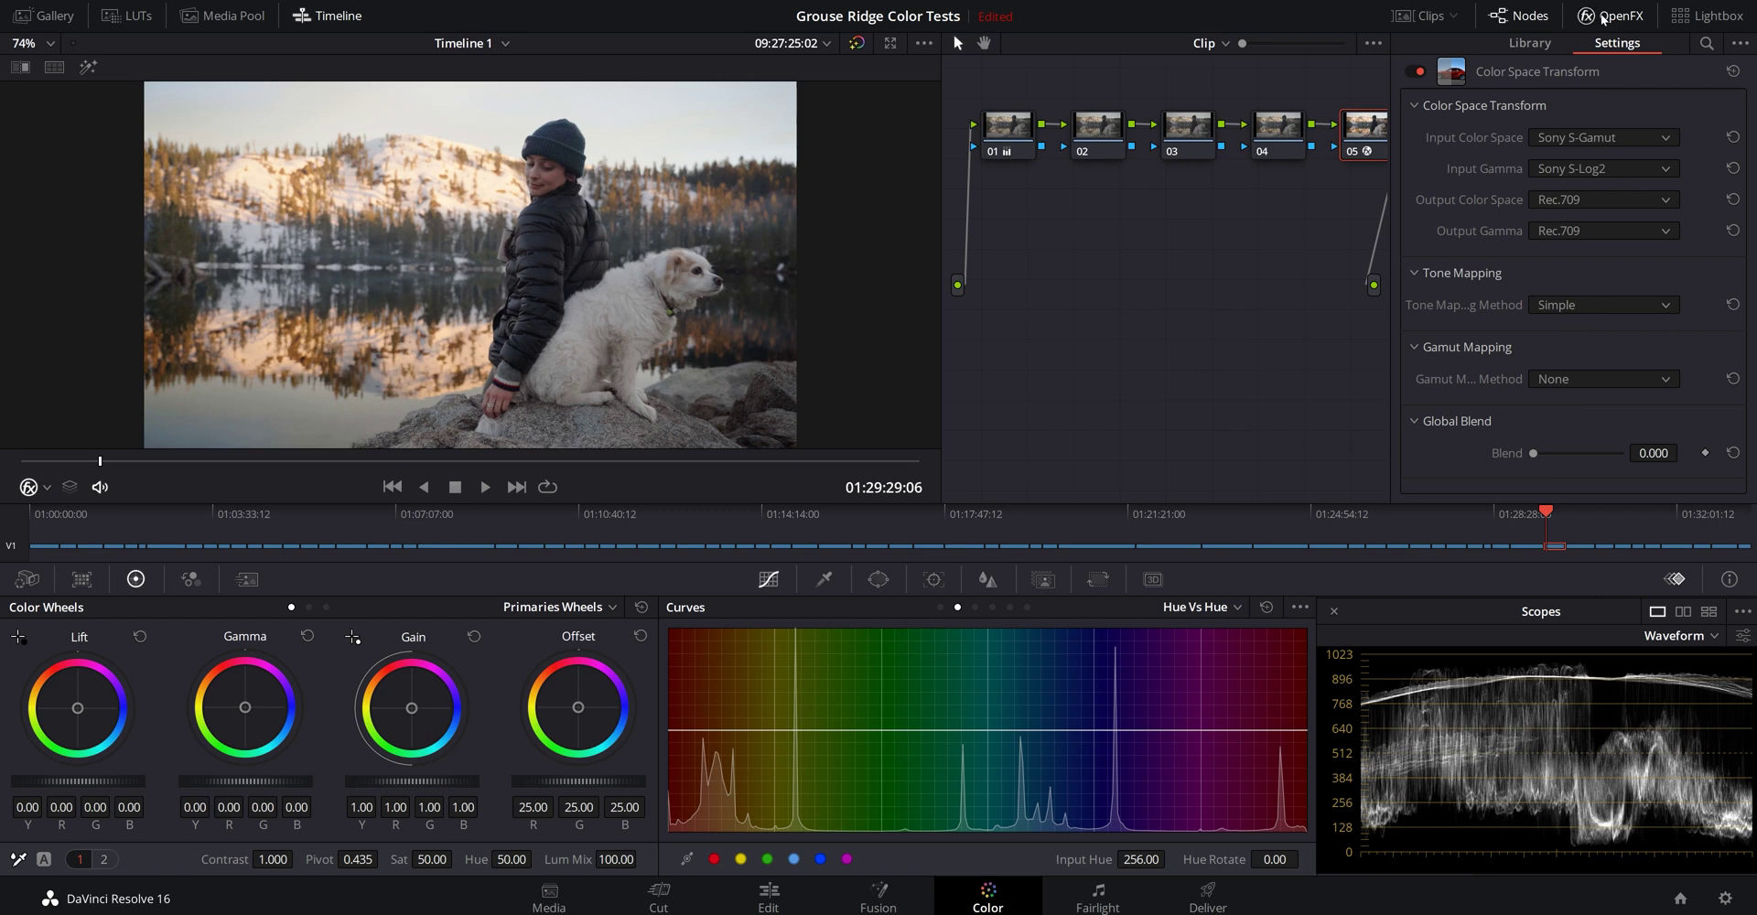
left_click(1616, 307)
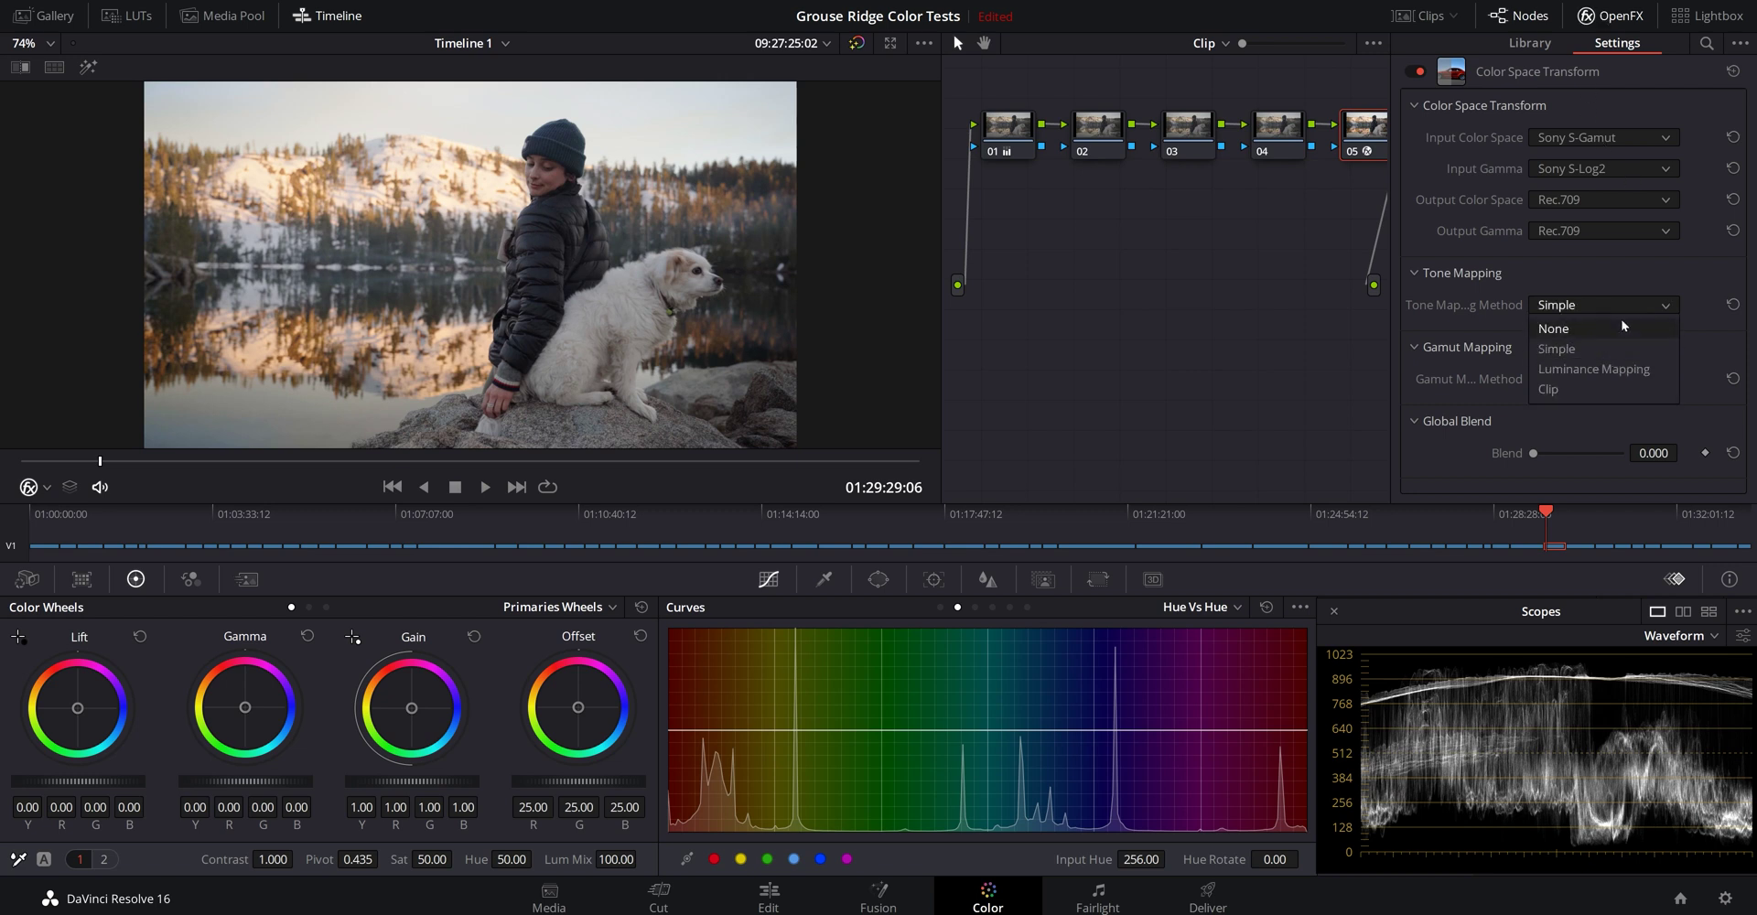
left_click(1620, 328)
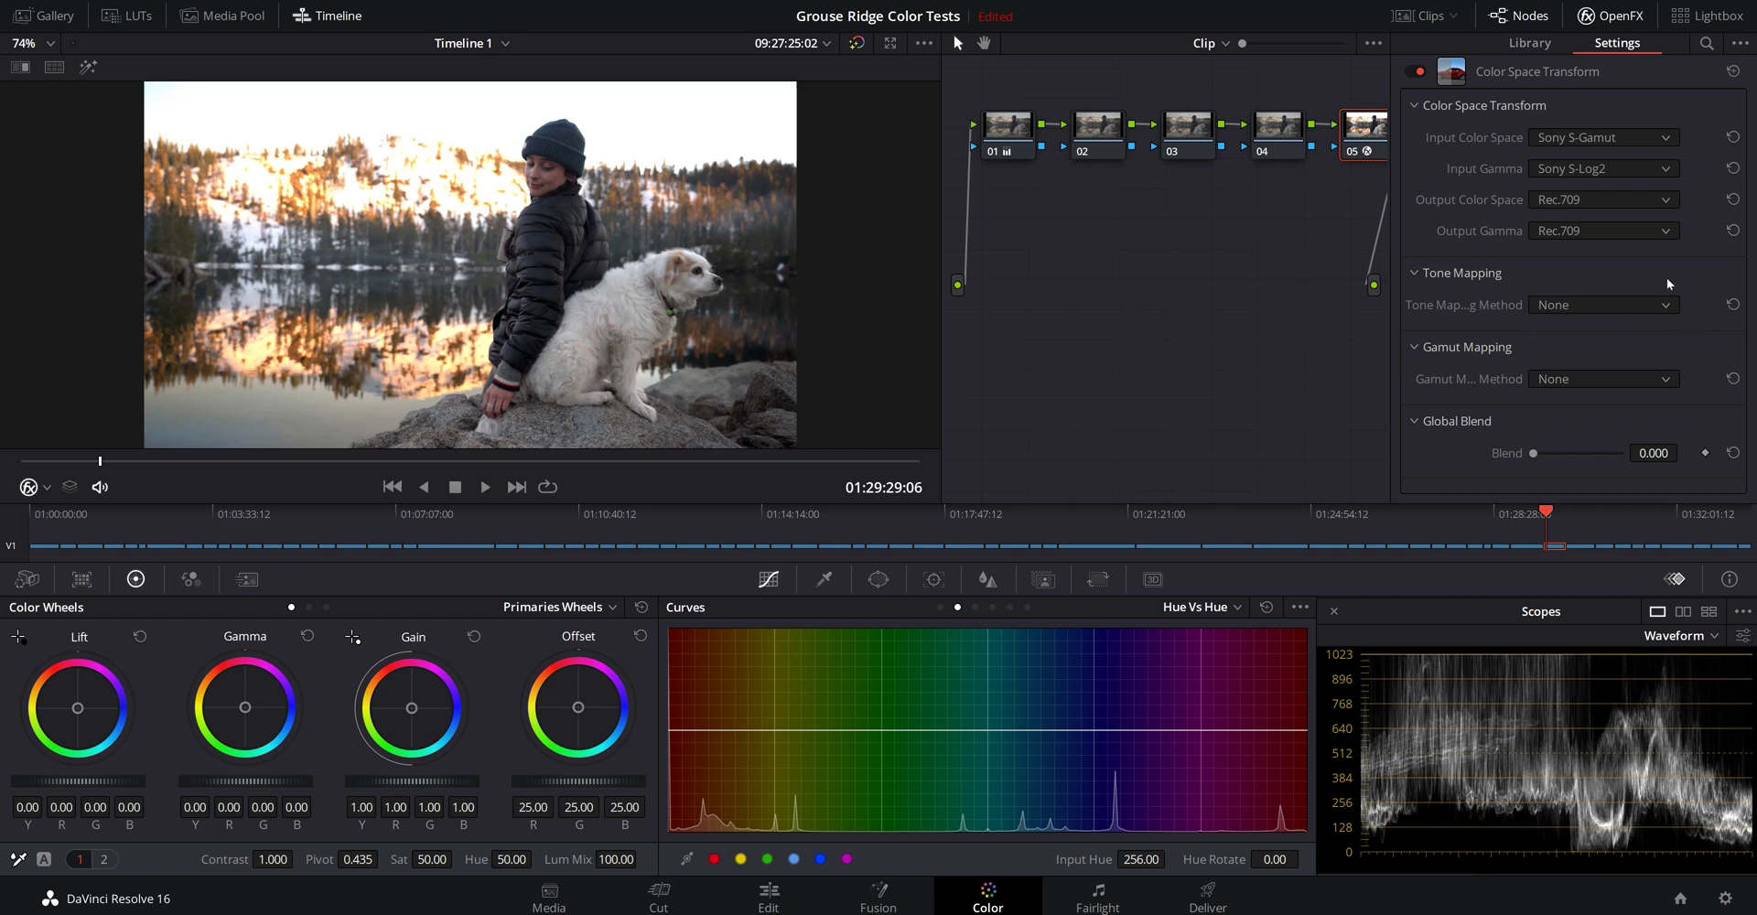
left_click(1628, 307)
left_click(1607, 338)
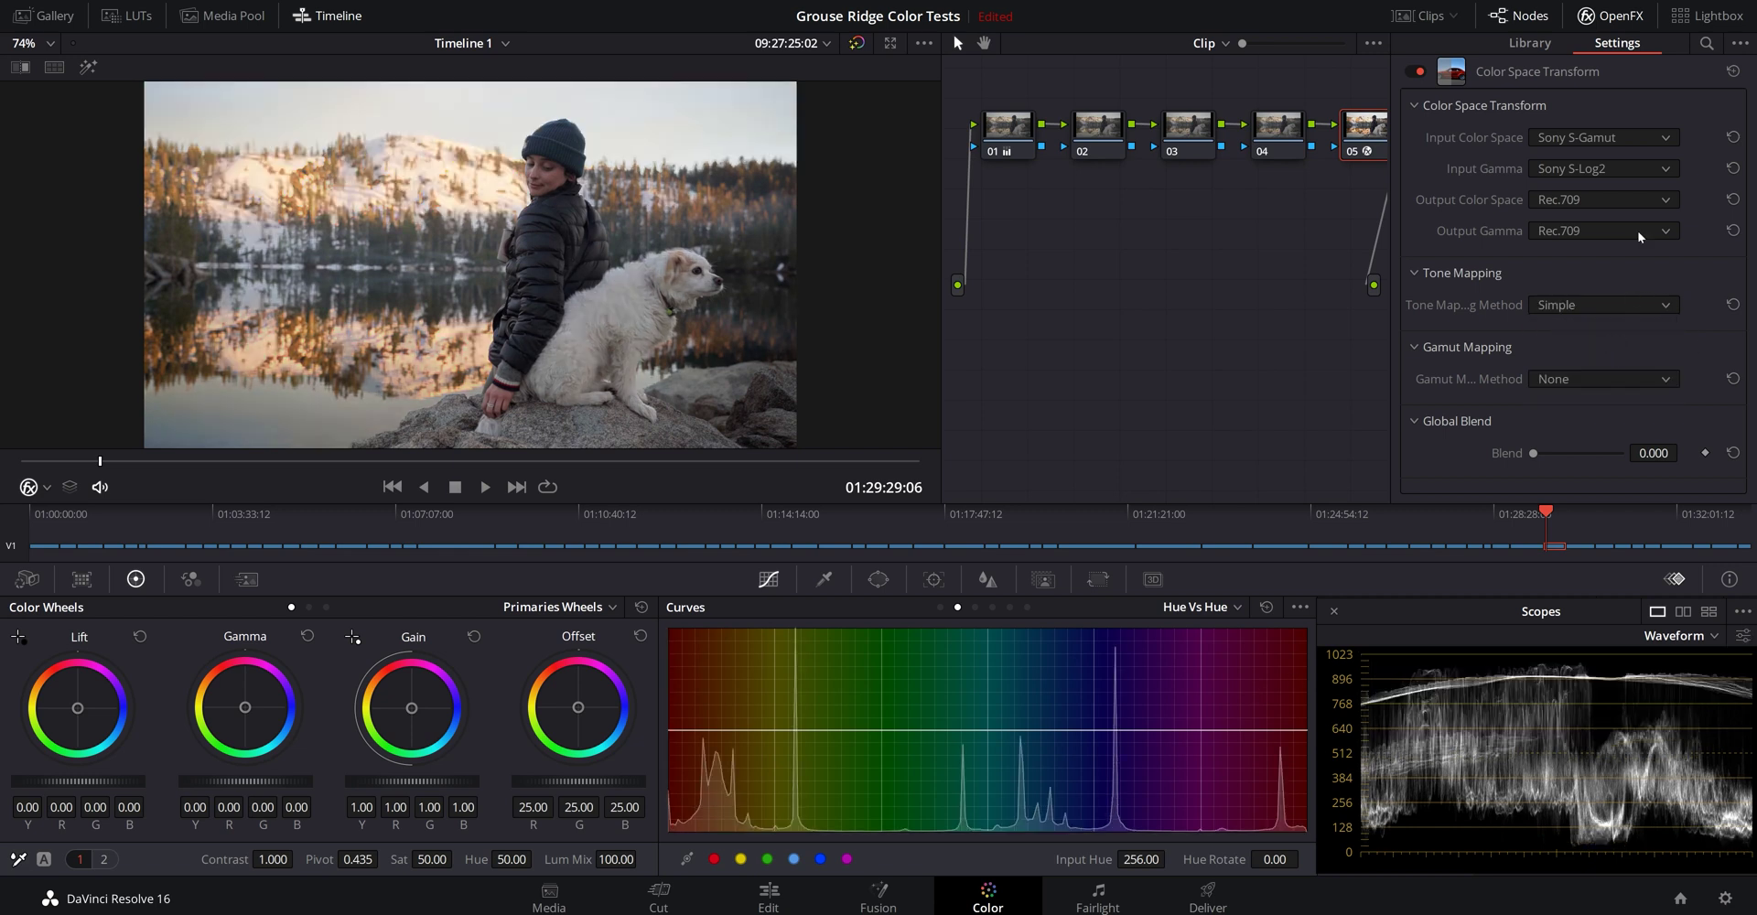
left_click(1626, 20)
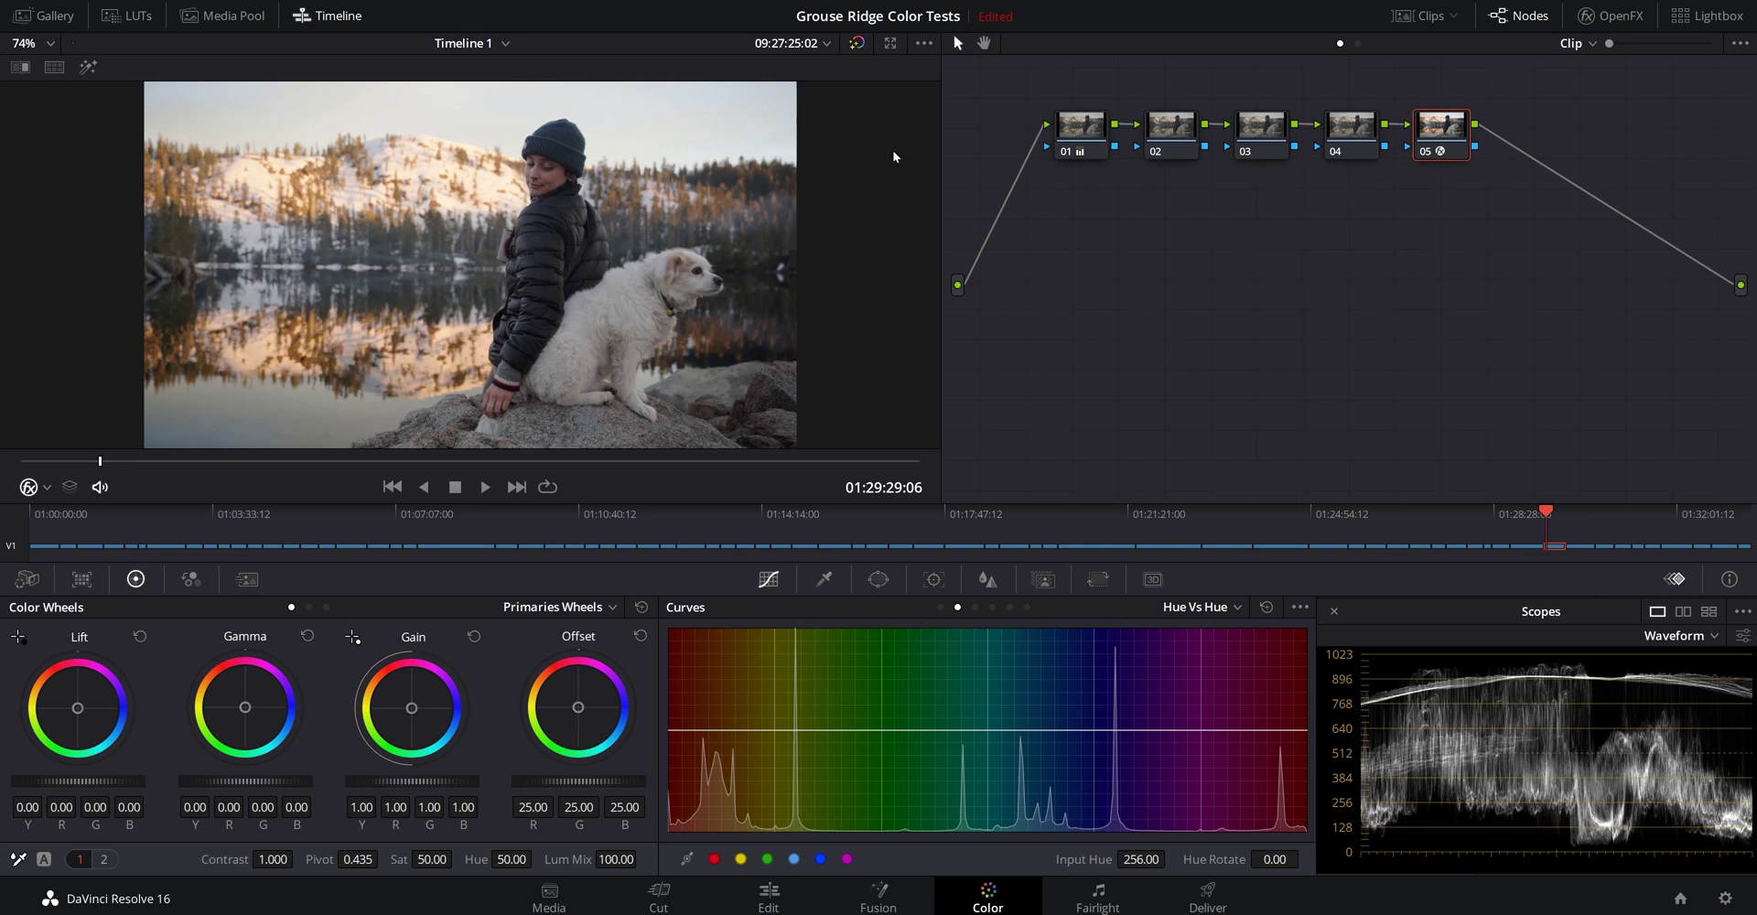
Step: Reposition the five-node chain in the graph and select node 01
left_click_drag(1046, 245, 1433, 110)
left_click_drag(1087, 125, 1122, 143)
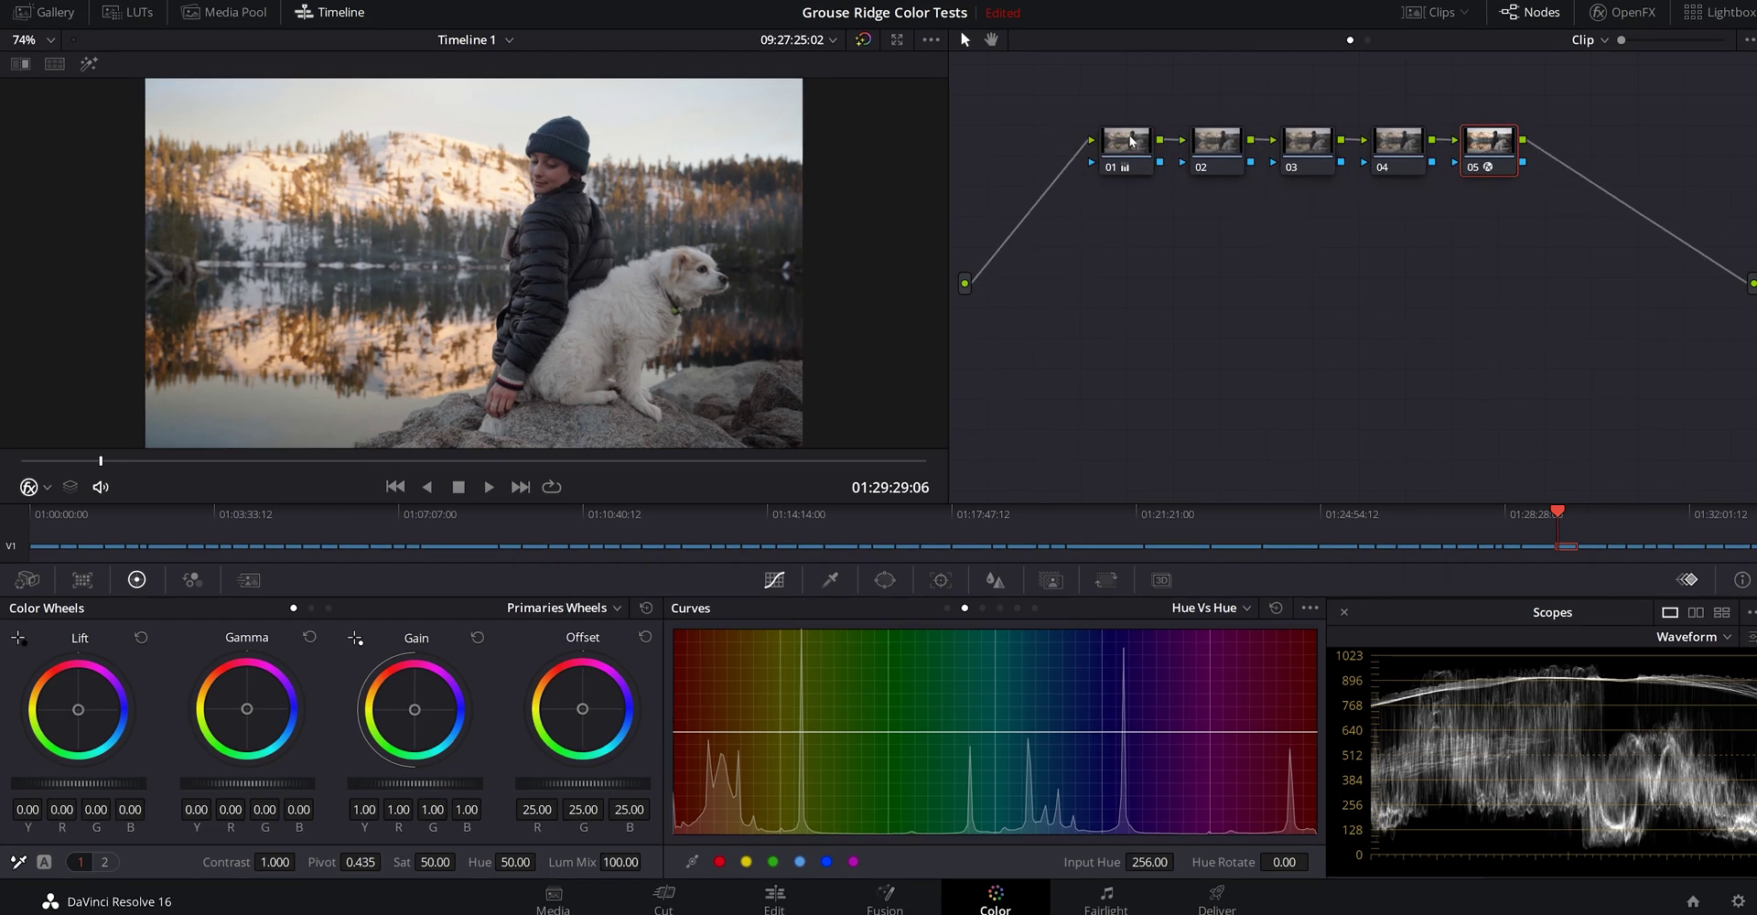
left_click(1131, 140)
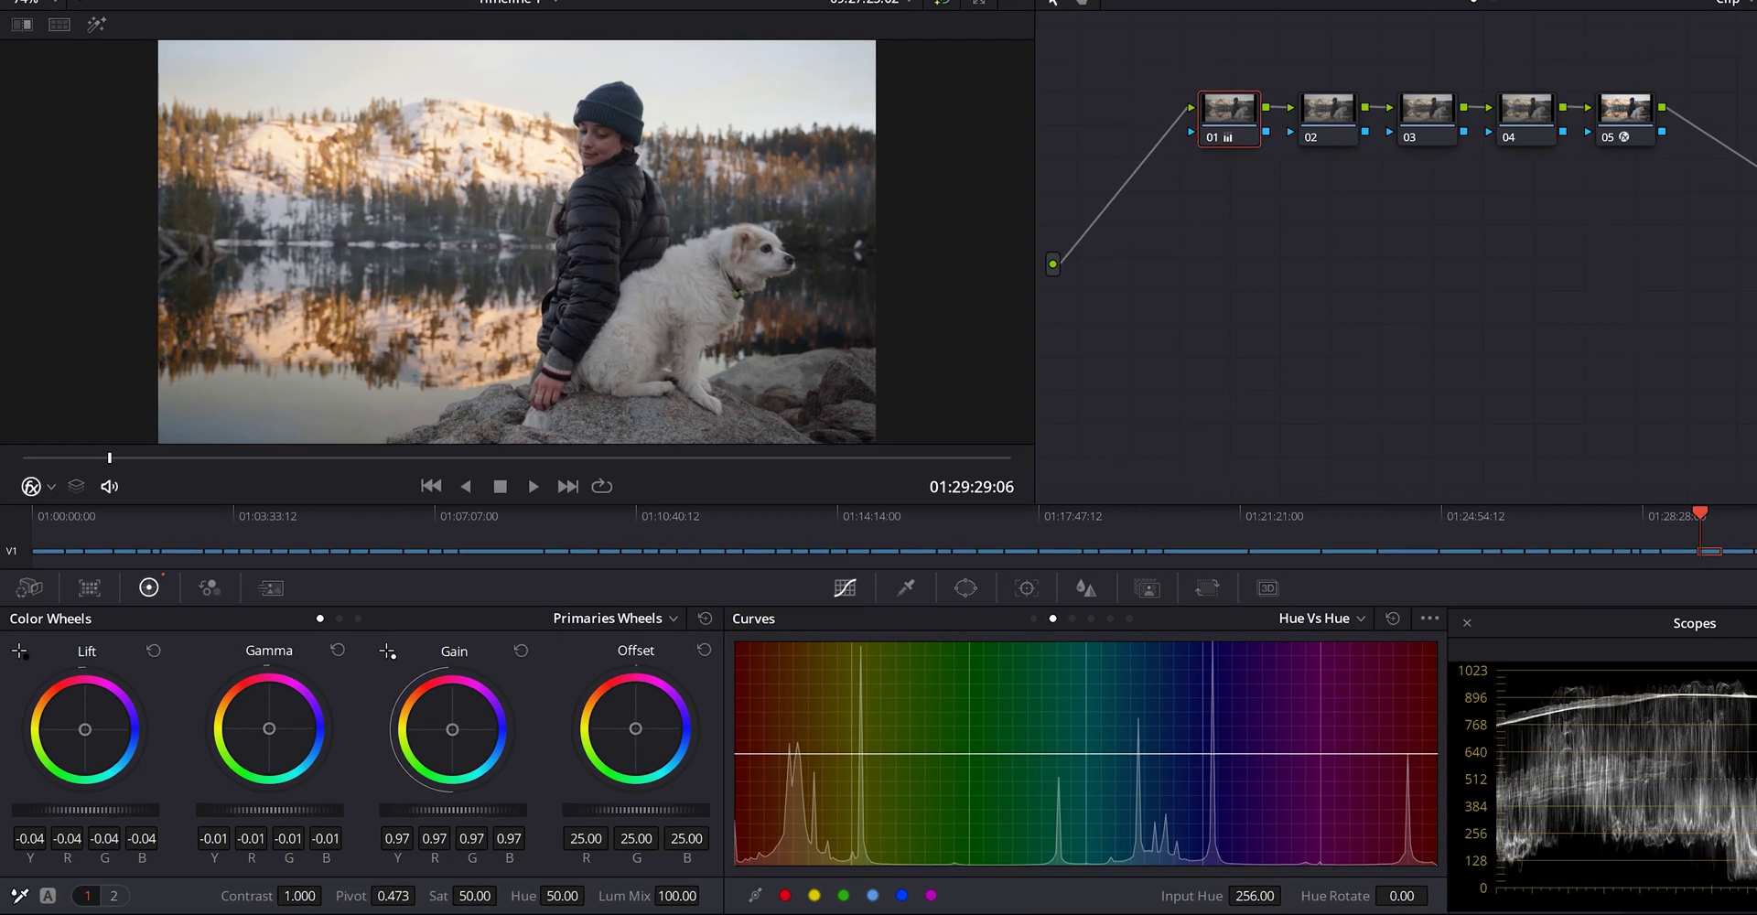
Step: On node 01 set contrast to 1.044, gamma to 0.00 and gain to 0.95
left_click_drag(237, 899, 344, 897)
left_click_drag(503, 808, 466, 809)
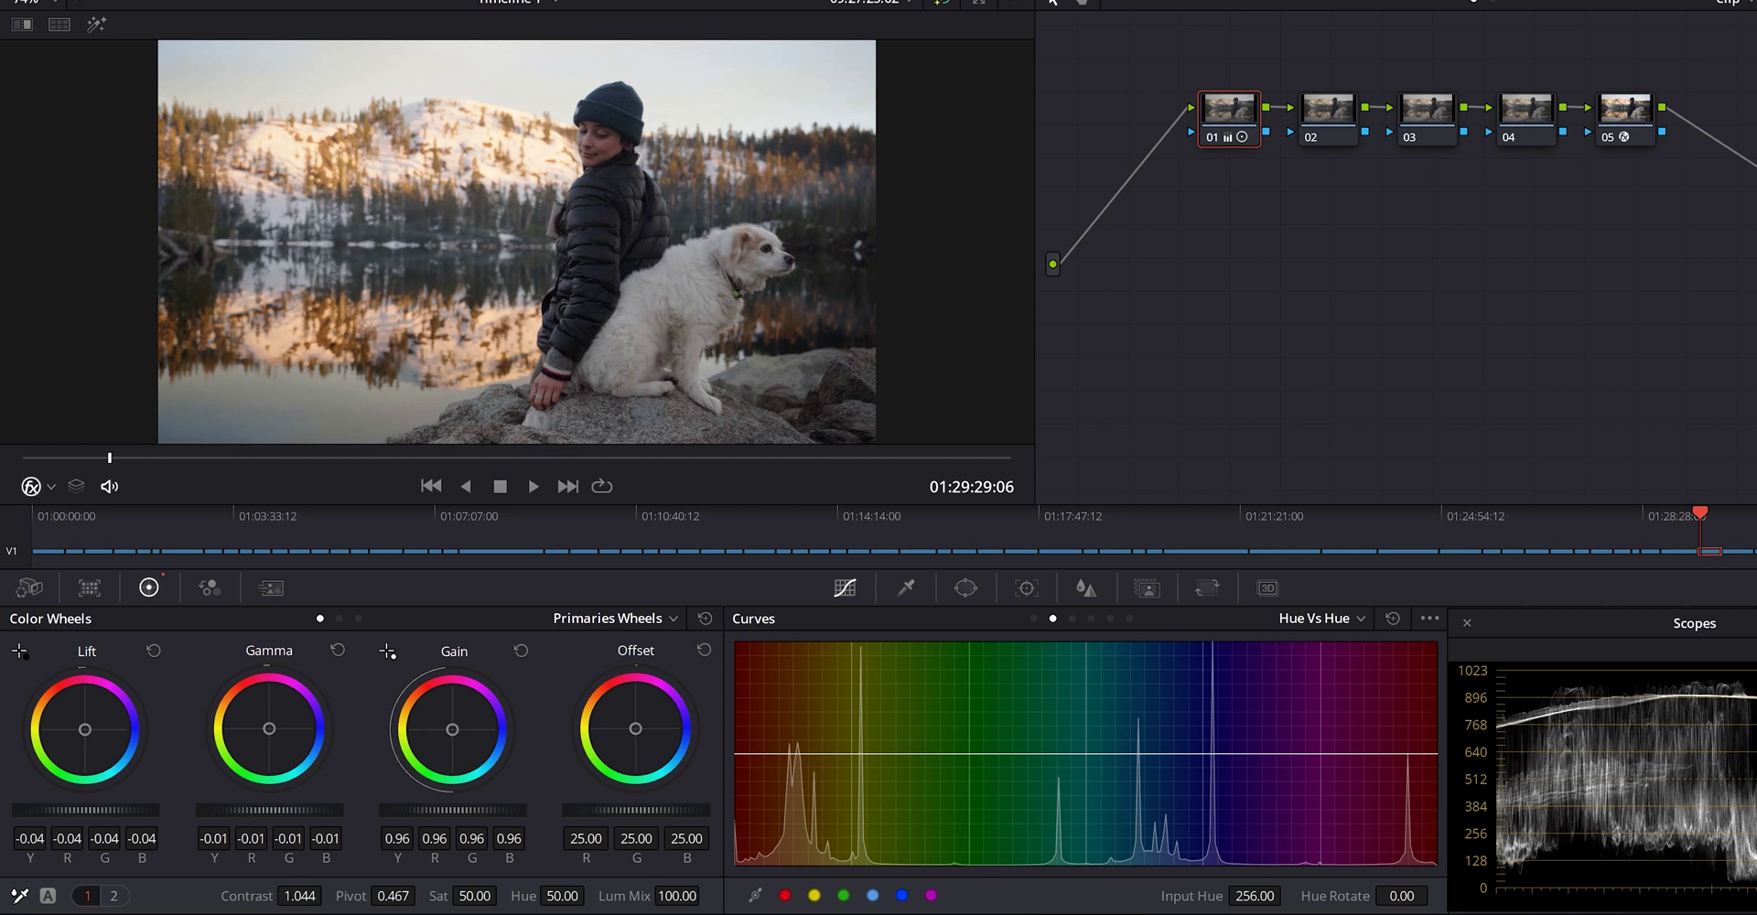
left_click_drag(265, 809, 288, 808)
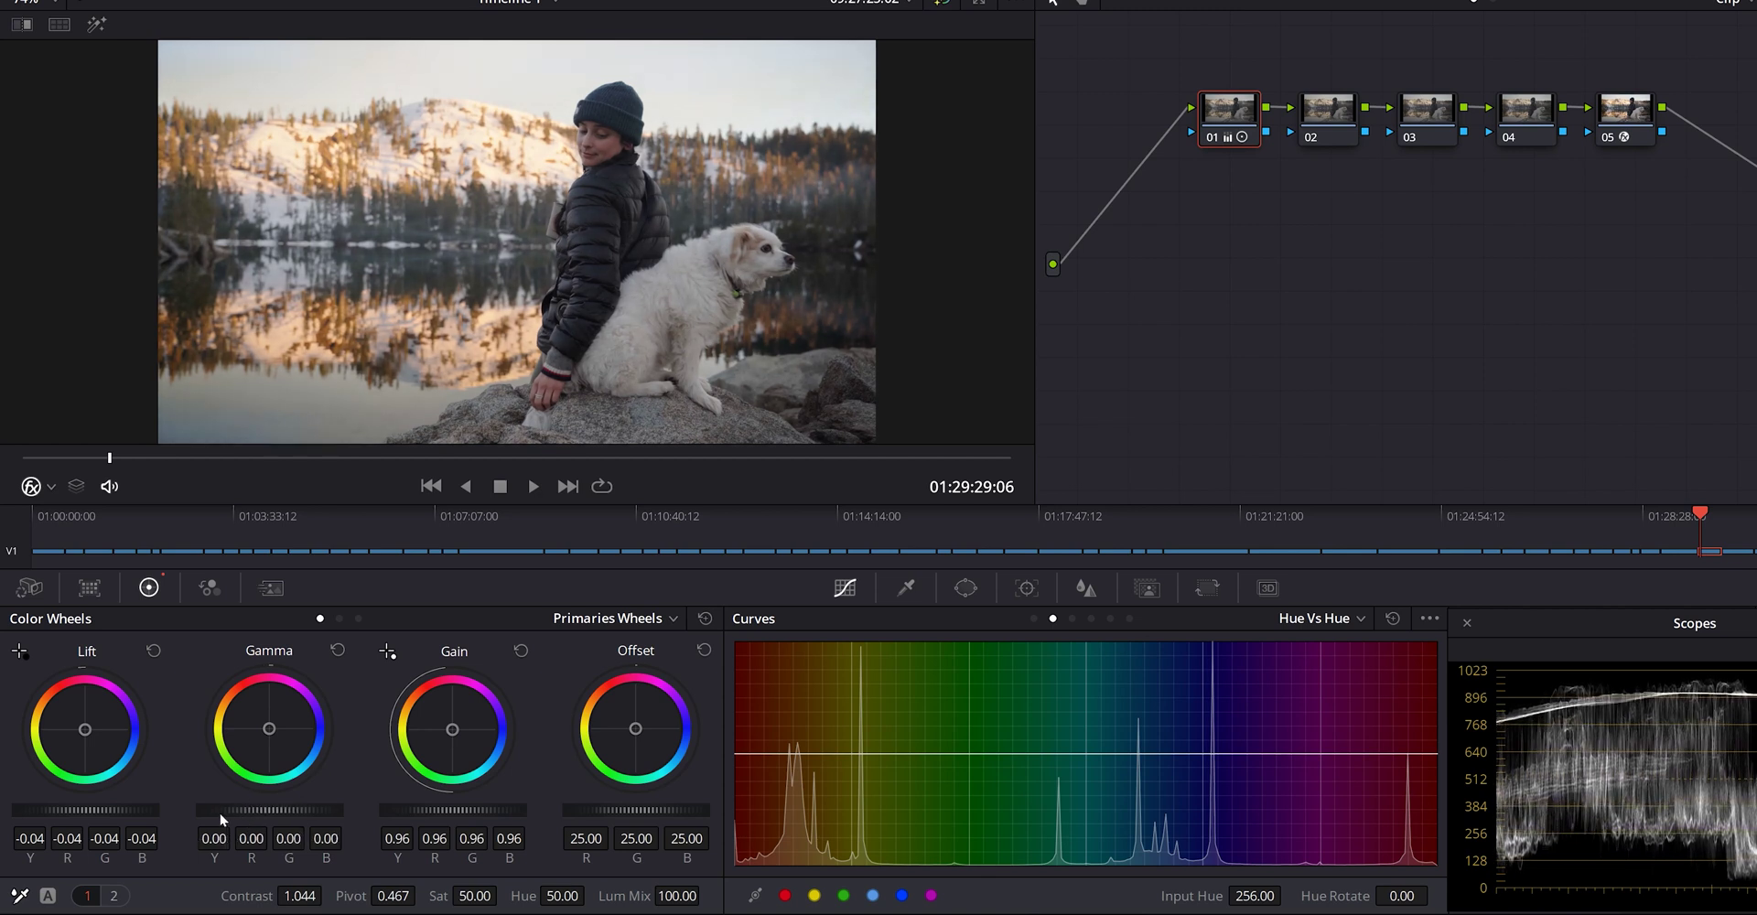
left_click_drag(103, 809, 97, 810)
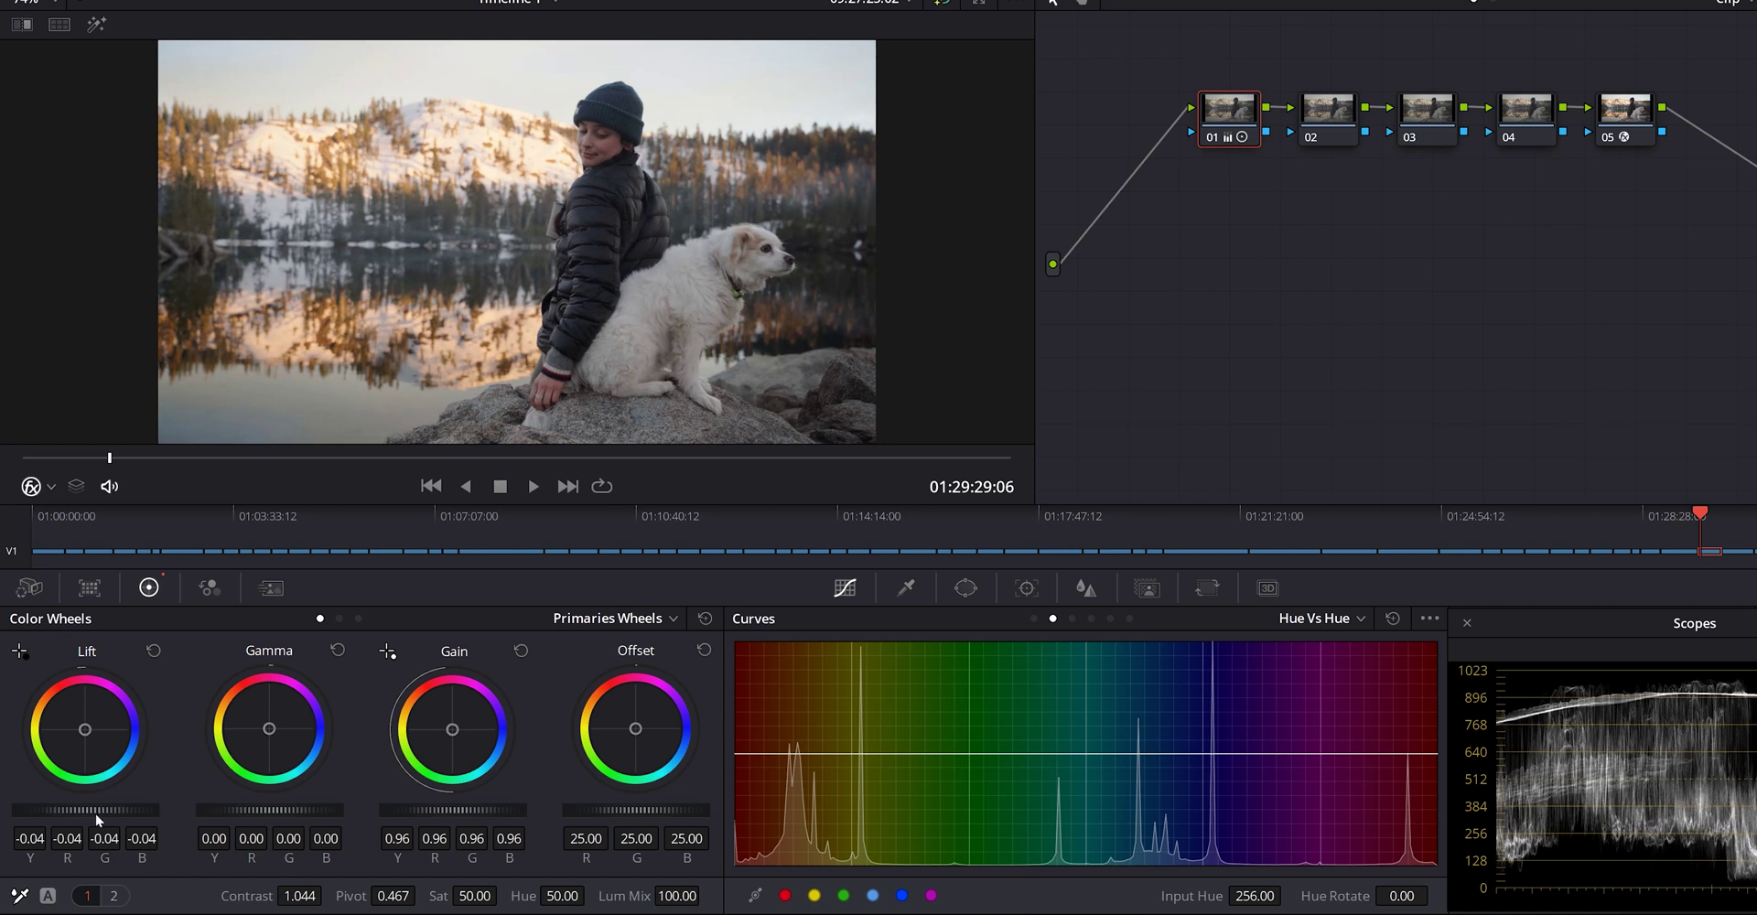
left_click_drag(505, 809, 499, 809)
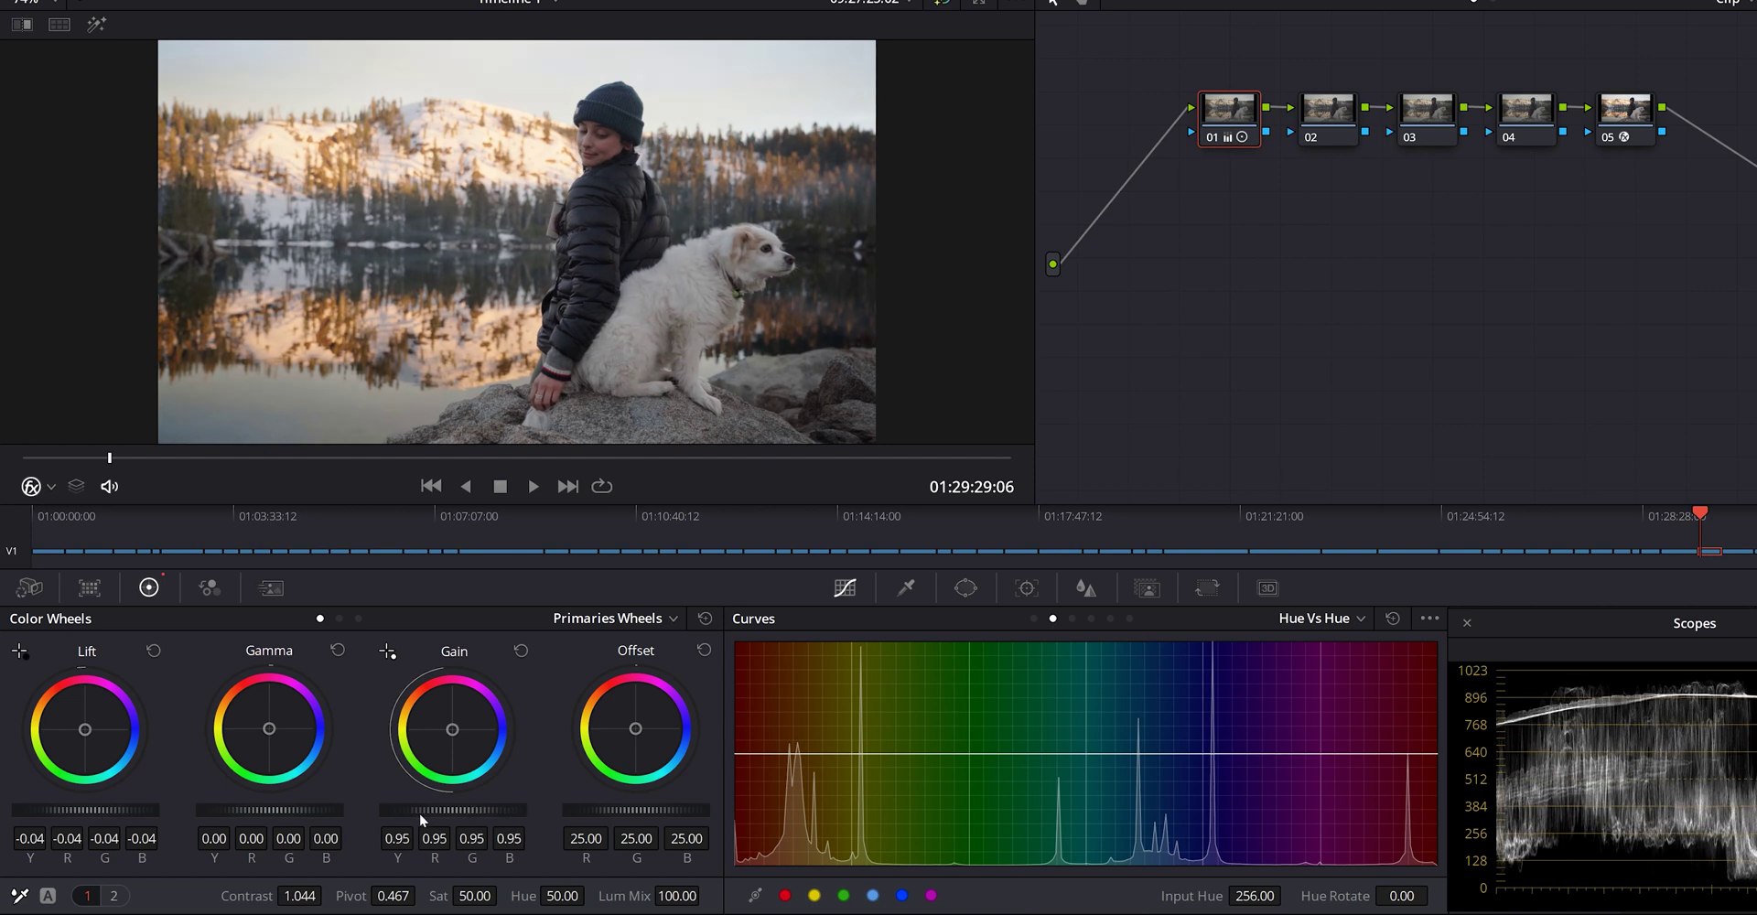
left_click(1328, 115)
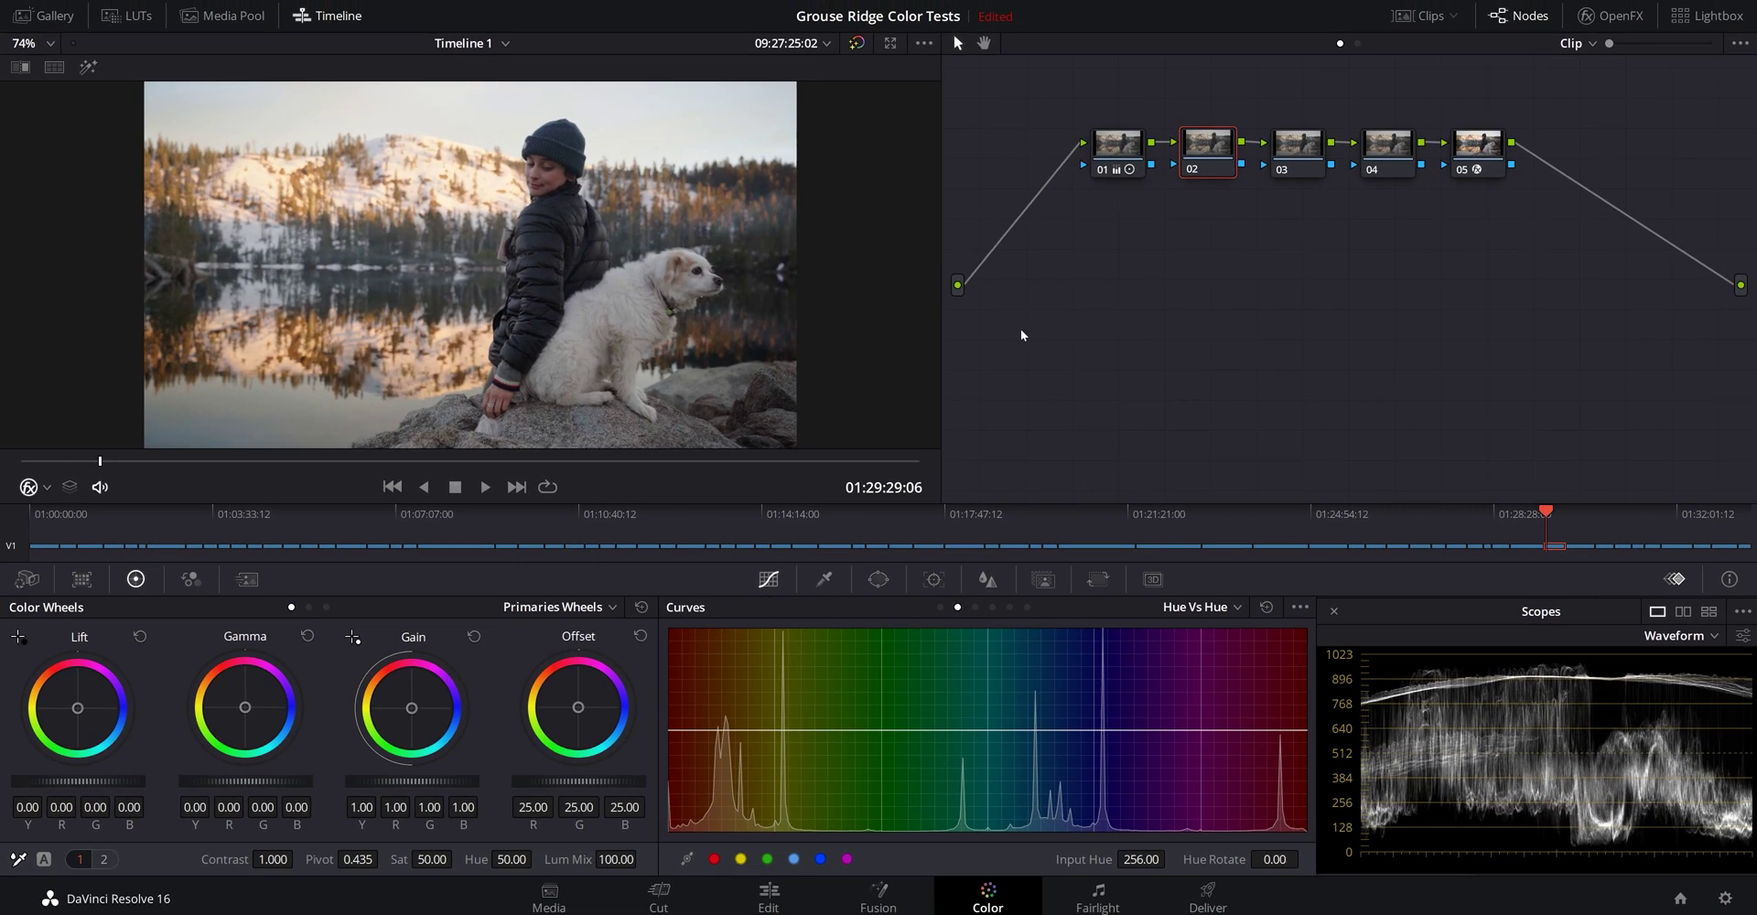
Step: Raise node 02's saturation, then tint node 03's highlights with red gain at 0.99
left_click_drag(430, 859, 454, 860)
left_click_drag(430, 859, 458, 859)
left_click(1286, 159)
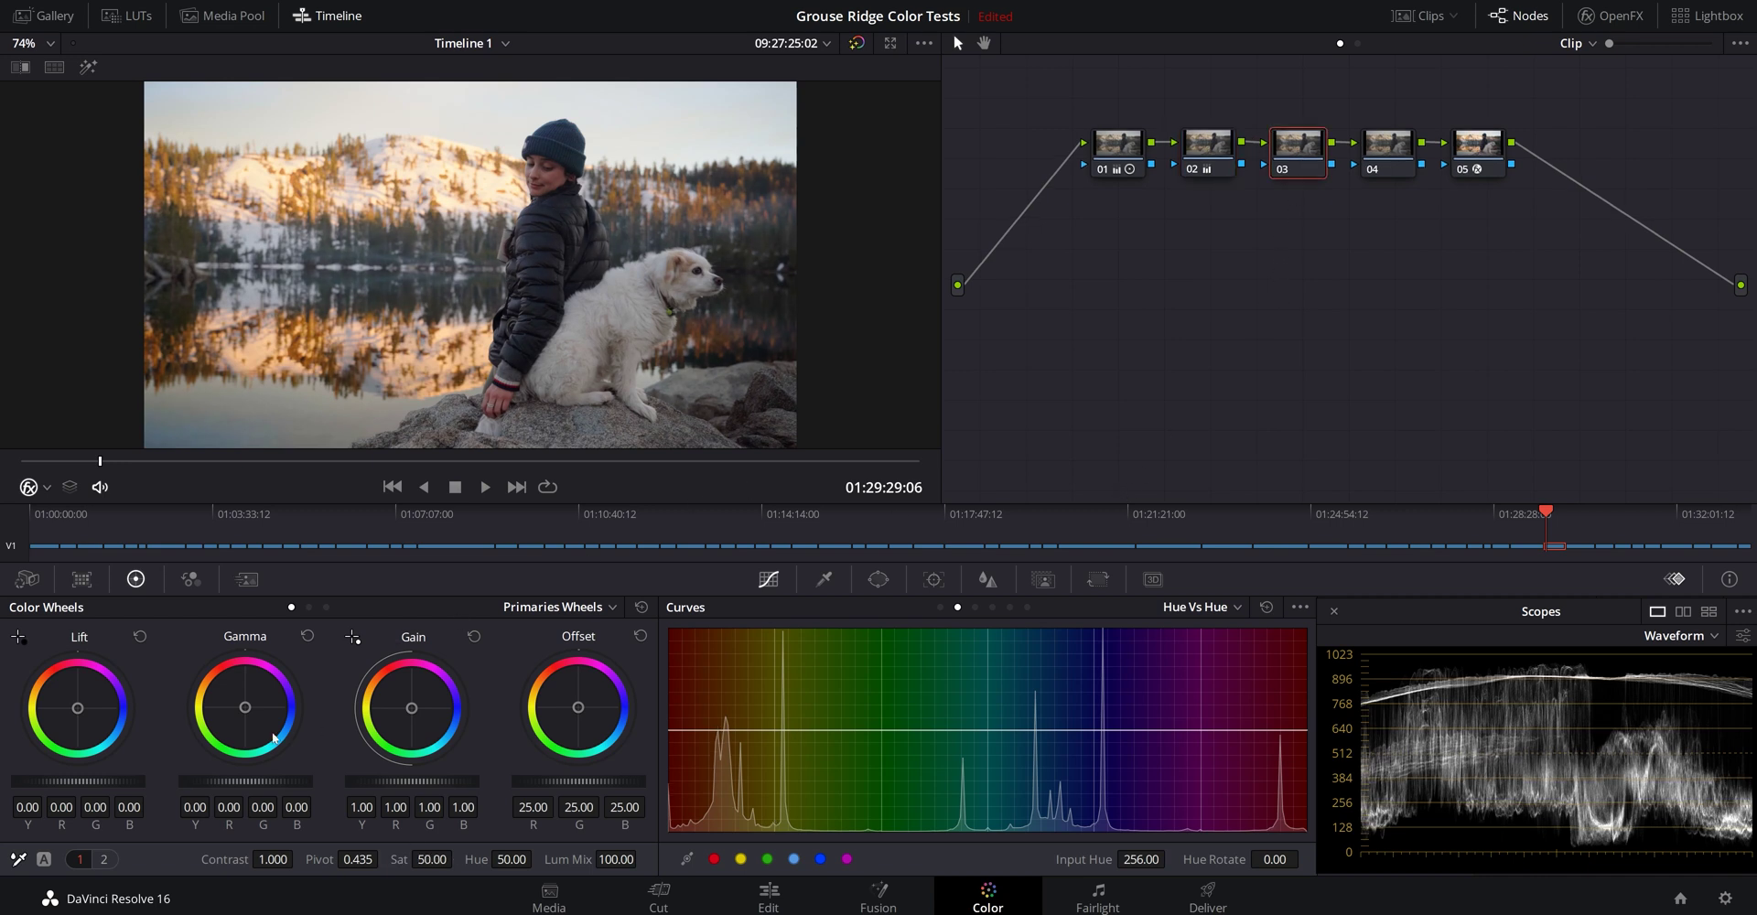
left_click_drag(242, 710, 244, 708)
left_click_drag(429, 712, 424, 714)
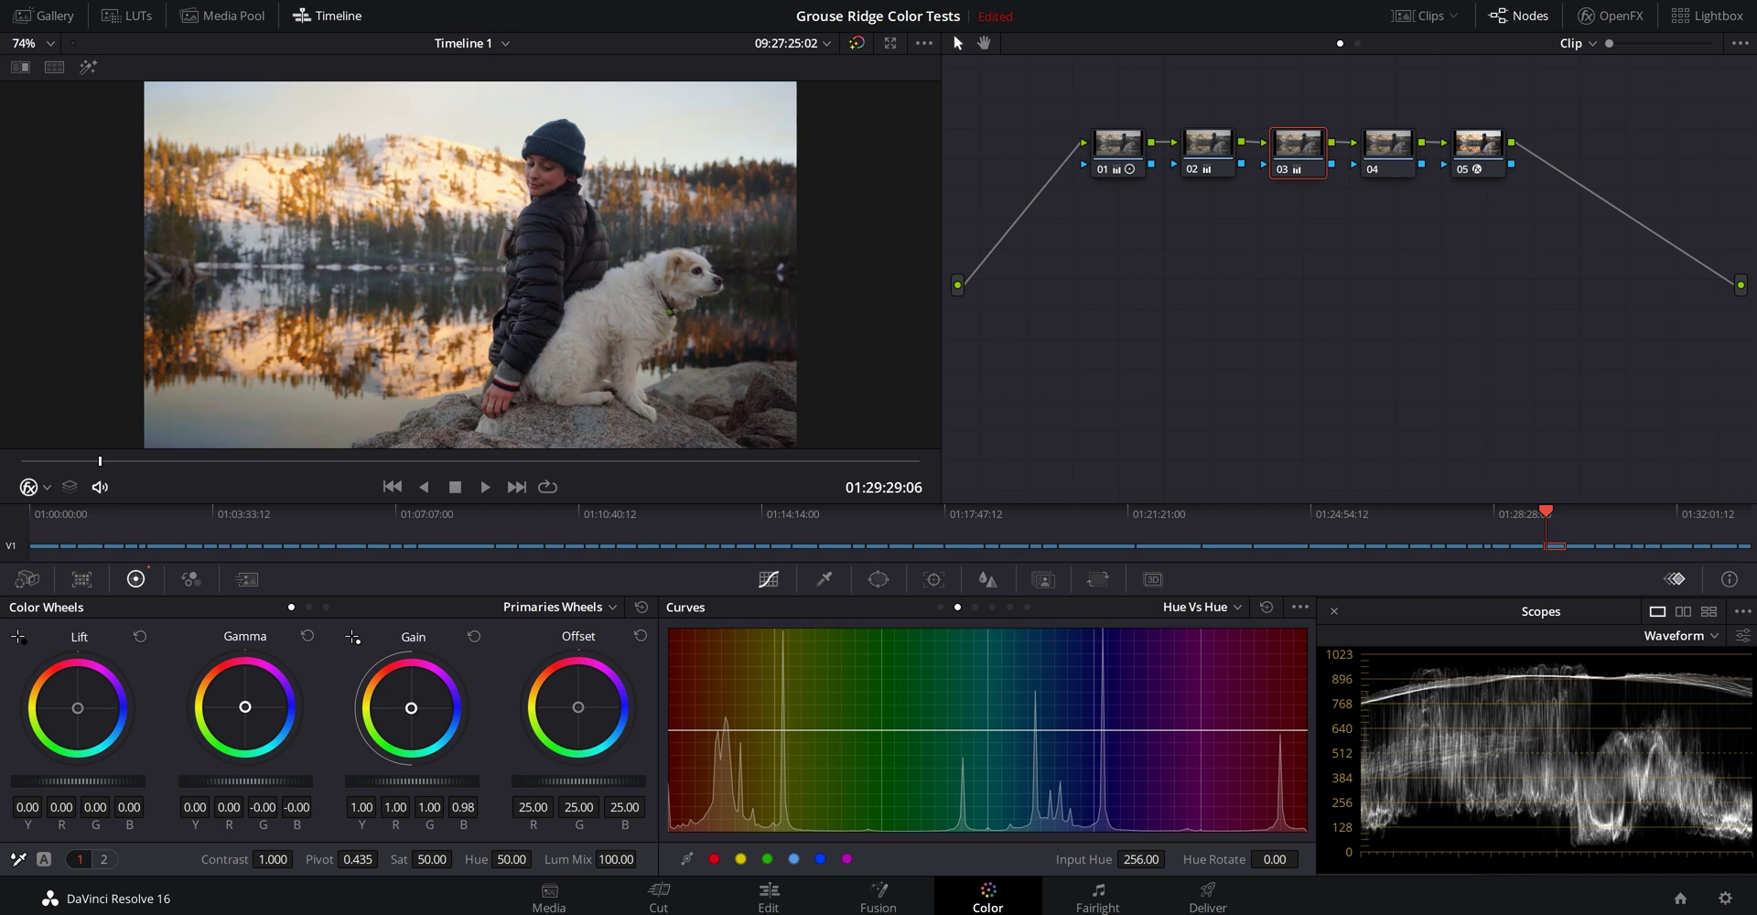
key("ctrl+z")
key("ctrl+z")
left_click(944, 608)
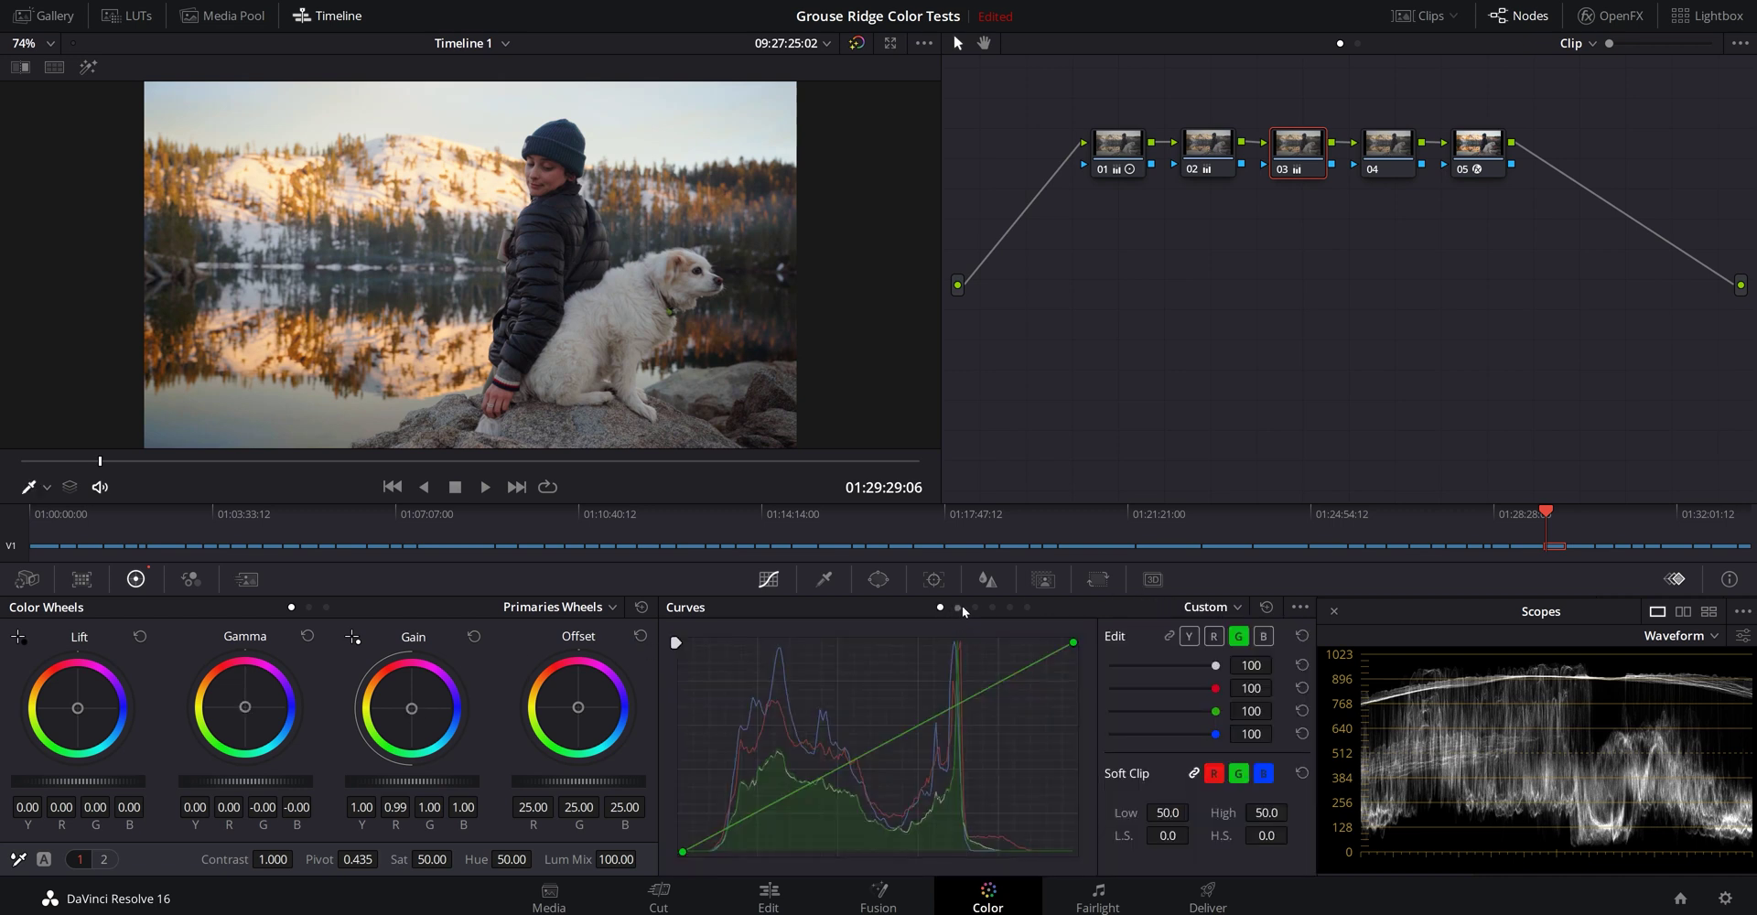
Step: Add three points on node 03's Hue vs Hue curve and lift one to rotate purples to 3.21
left_click(956, 607)
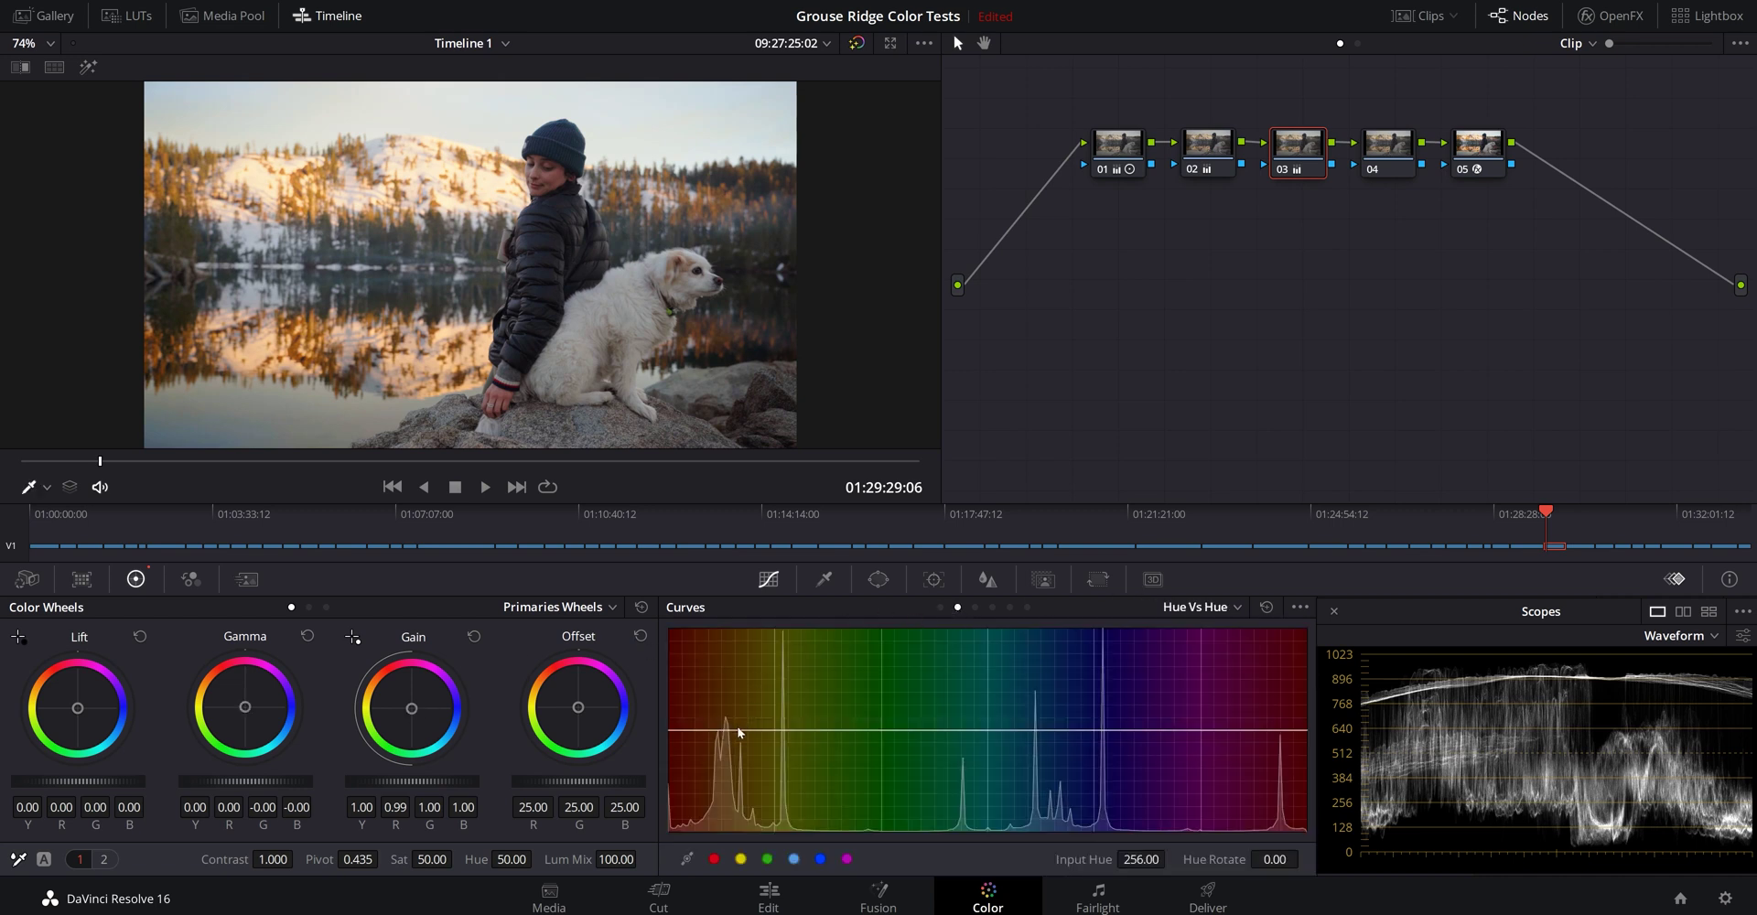
left_click(686, 731)
left_click(771, 731)
left_click(732, 730)
left_click_drag(732, 731, 731, 728)
left_click_drag(732, 730, 730, 728)
left_click(1208, 146)
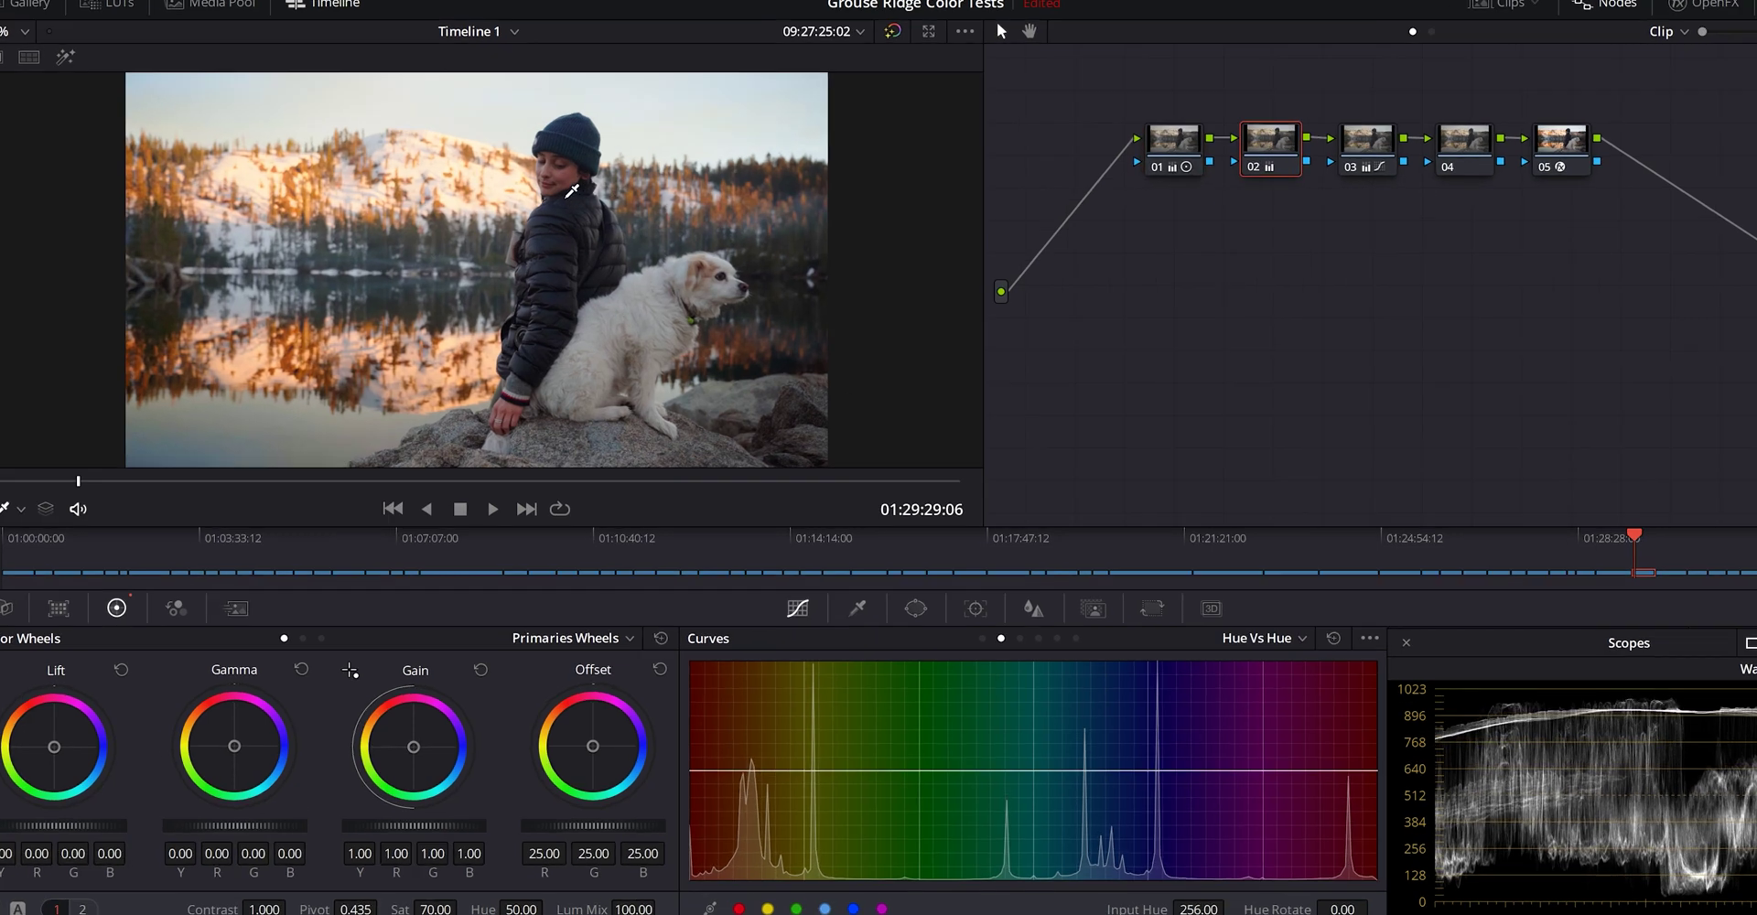
right_click(540, 188)
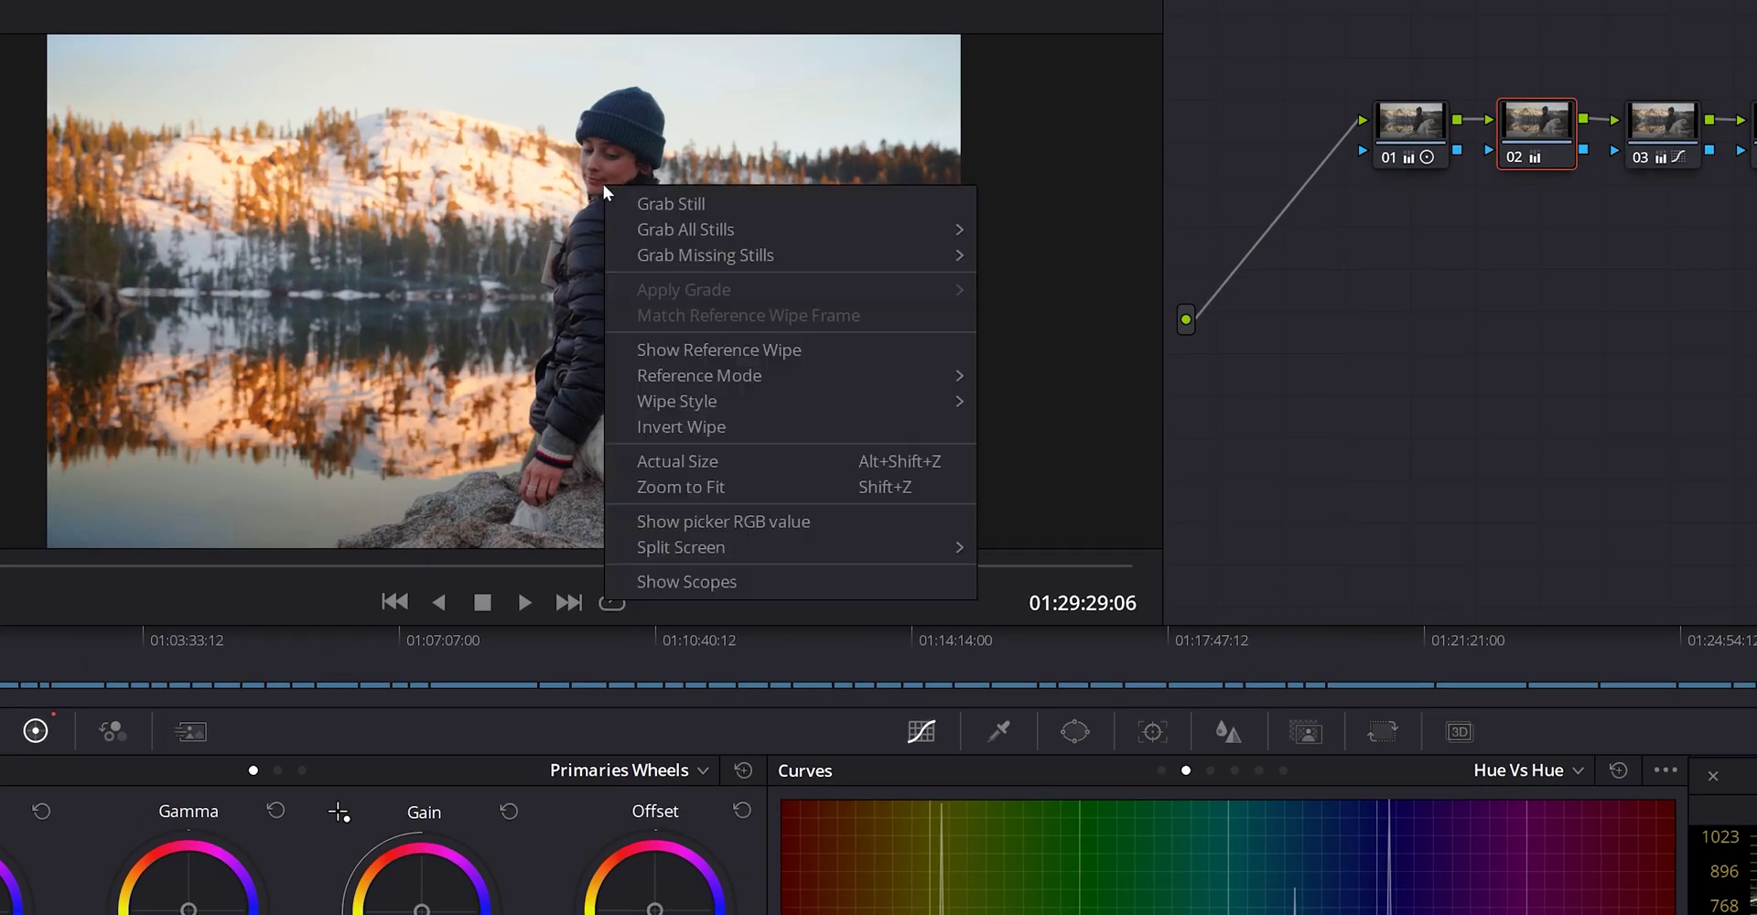
Step: Grab a still of the graded frame into the gallery and scrub to a later frame
left_click(676, 200)
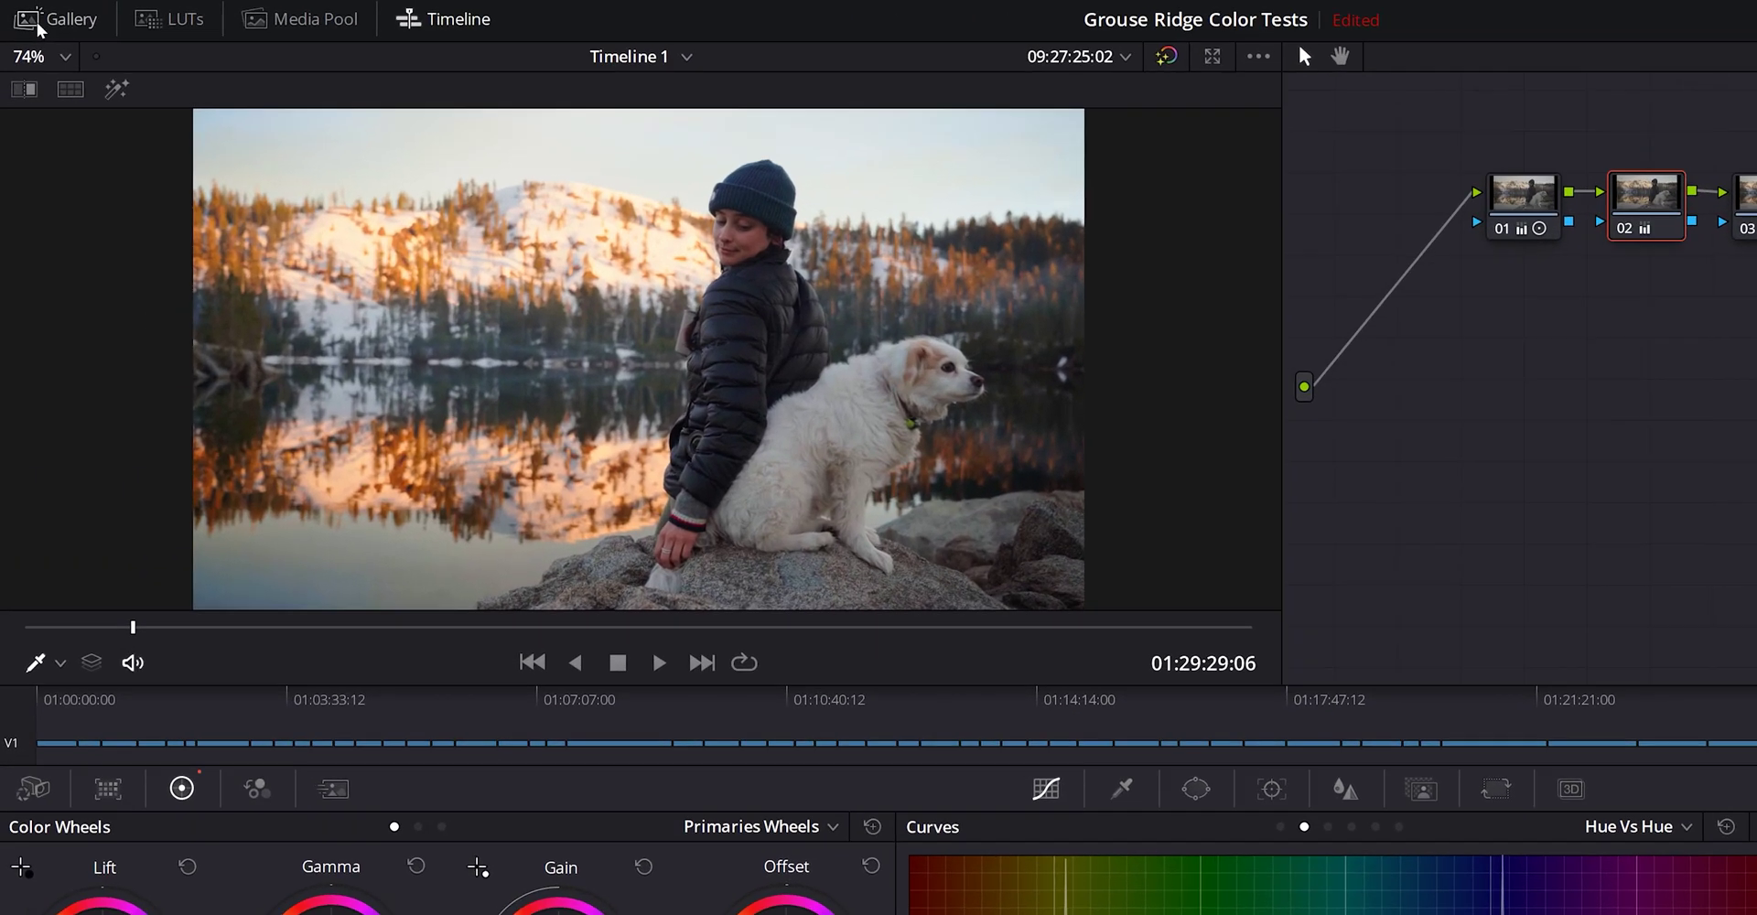
left_click(37, 28)
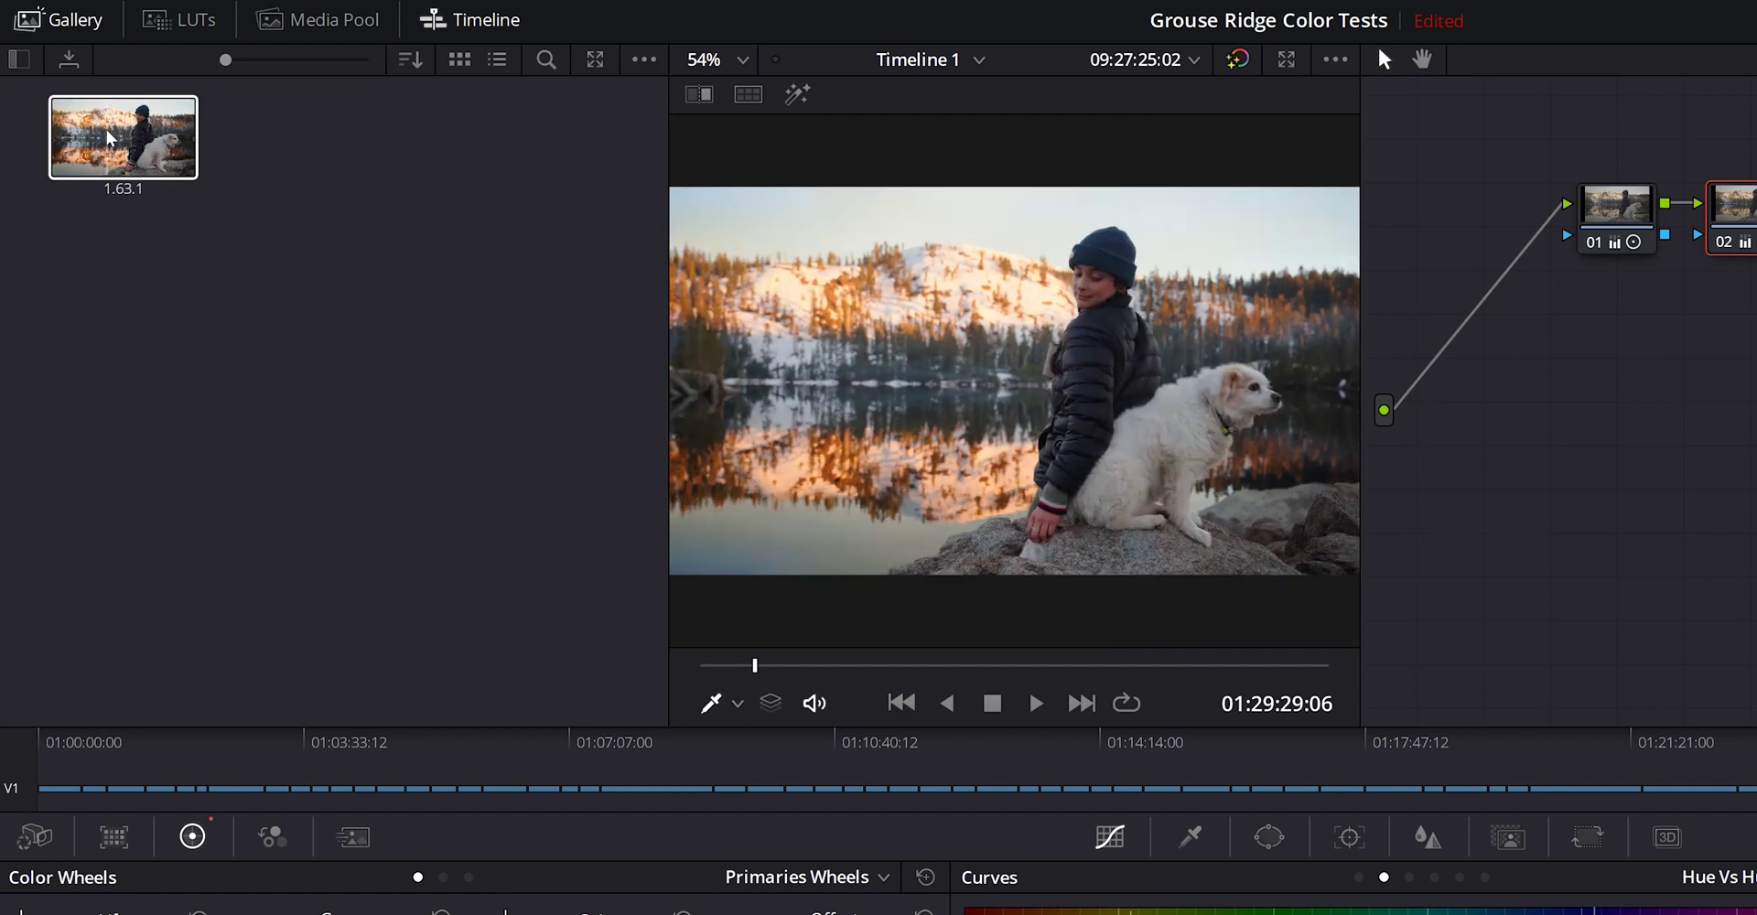
left_click(1028, 665)
left_click_drag(1032, 665, 1125, 665)
Step: Show the clip thumbnail strip, look at clip 66, then return to clip 63
left_click(1752, 19)
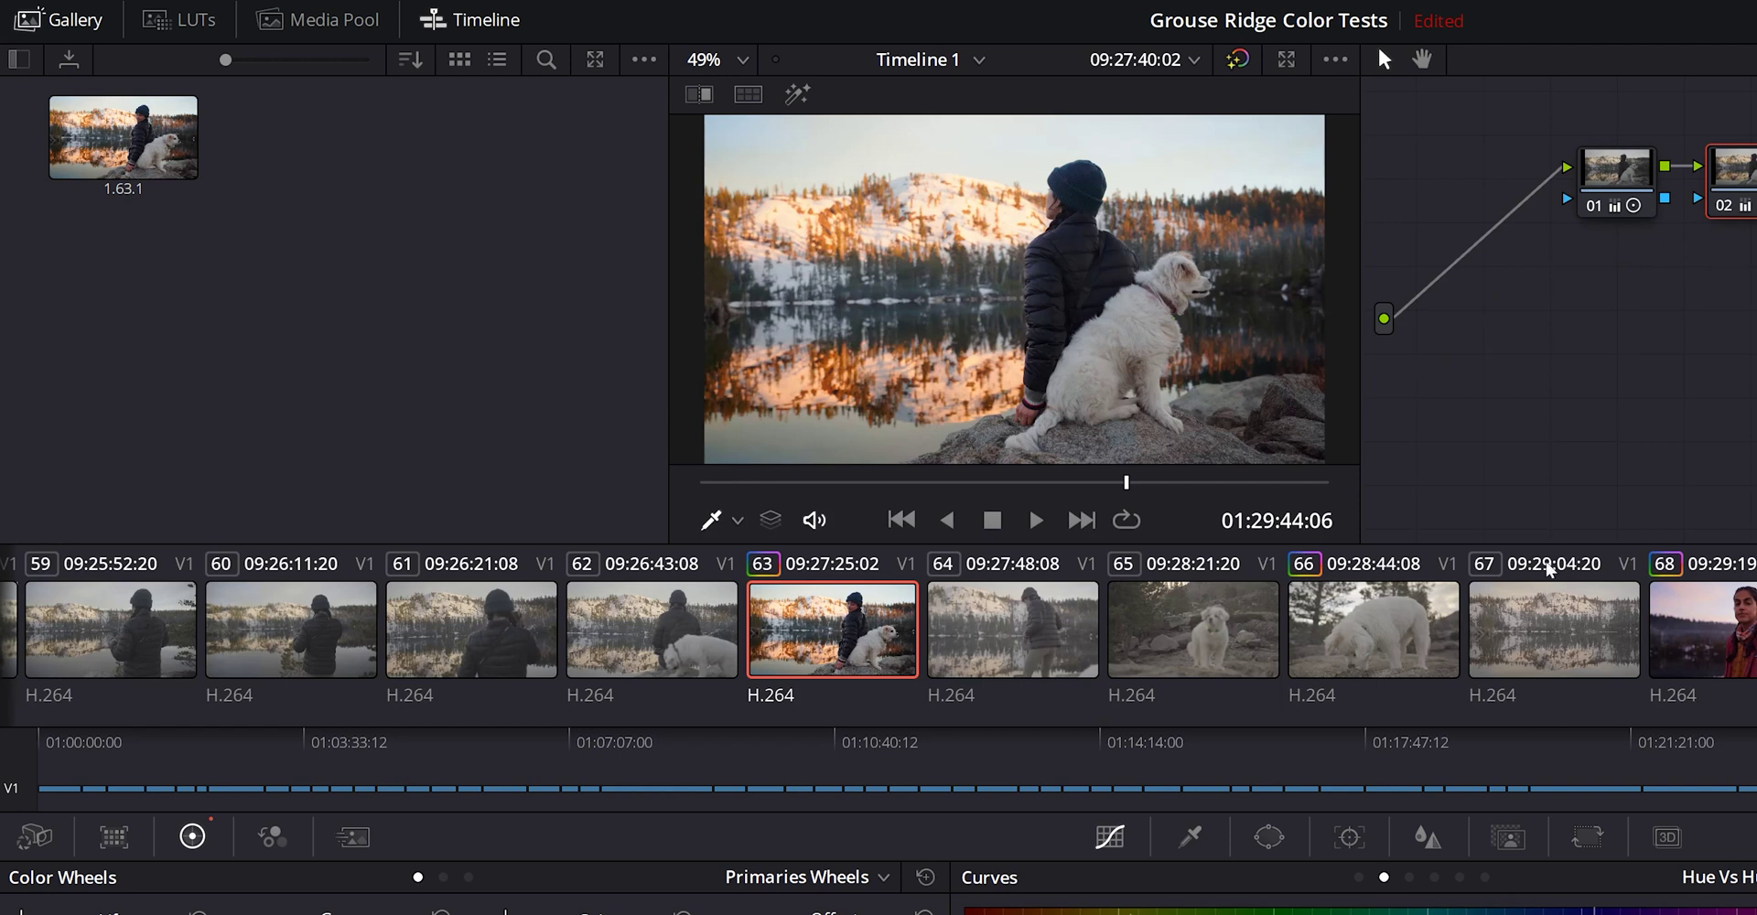
left_click(1365, 615)
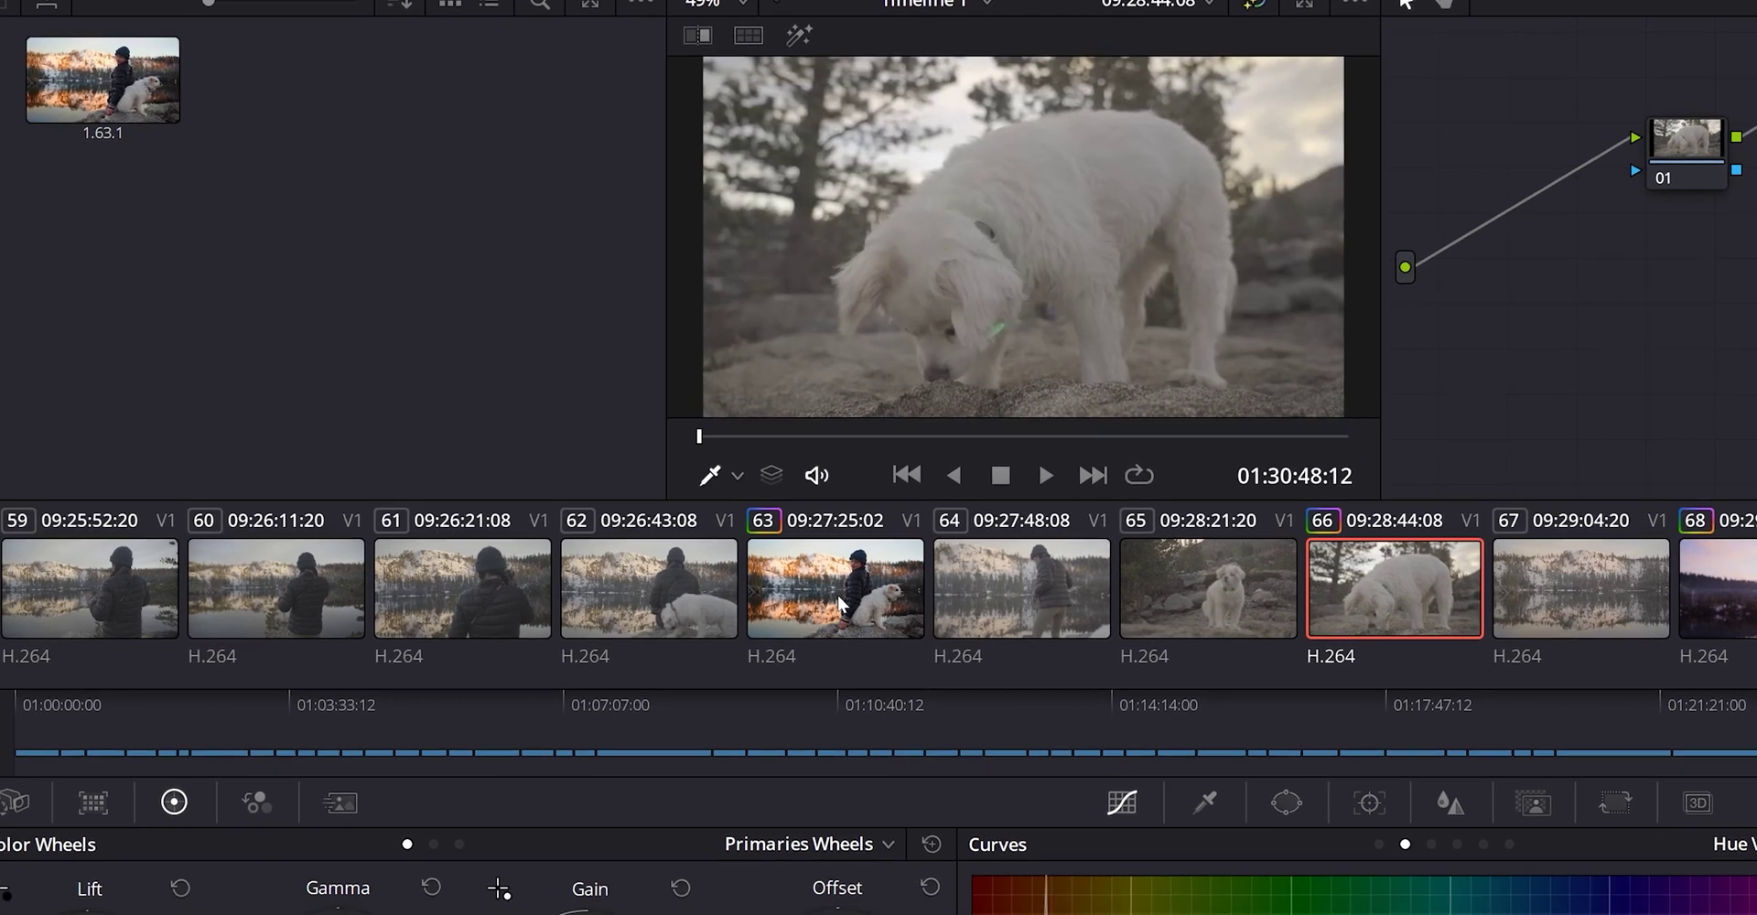
left_click(795, 605)
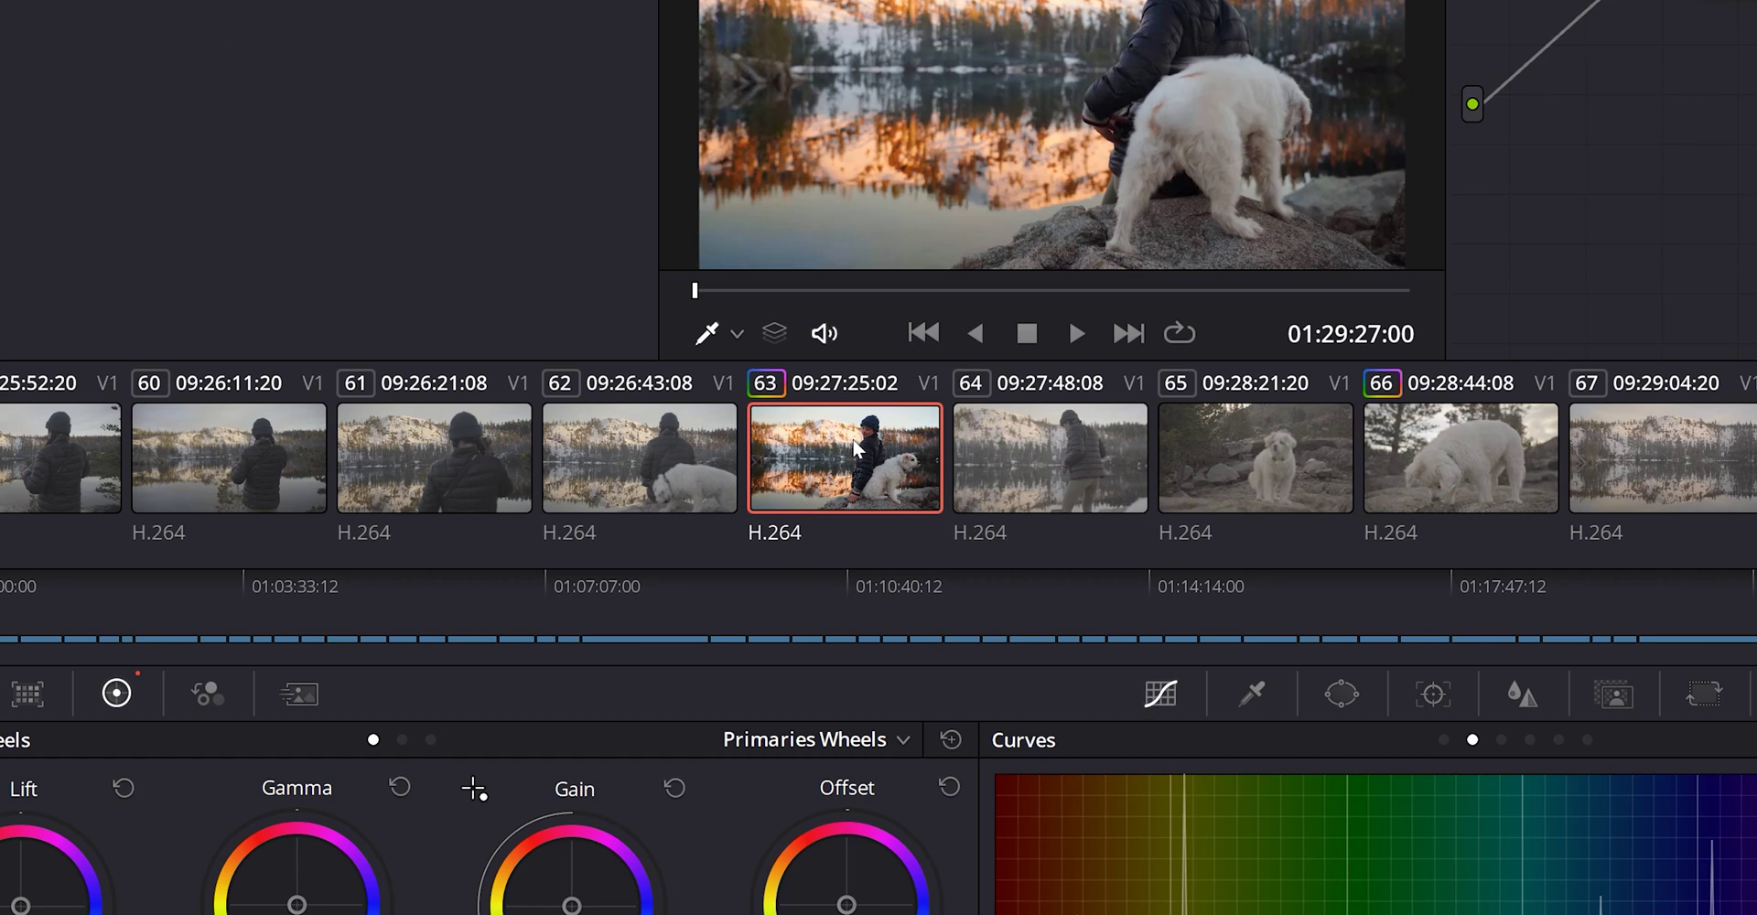
right_click(851, 444)
Step: Generate a 33-point cube LUT from clip 63 and save it to the Desktop as 'Grouse Ridge LUT'
mouse_move(1244, 593)
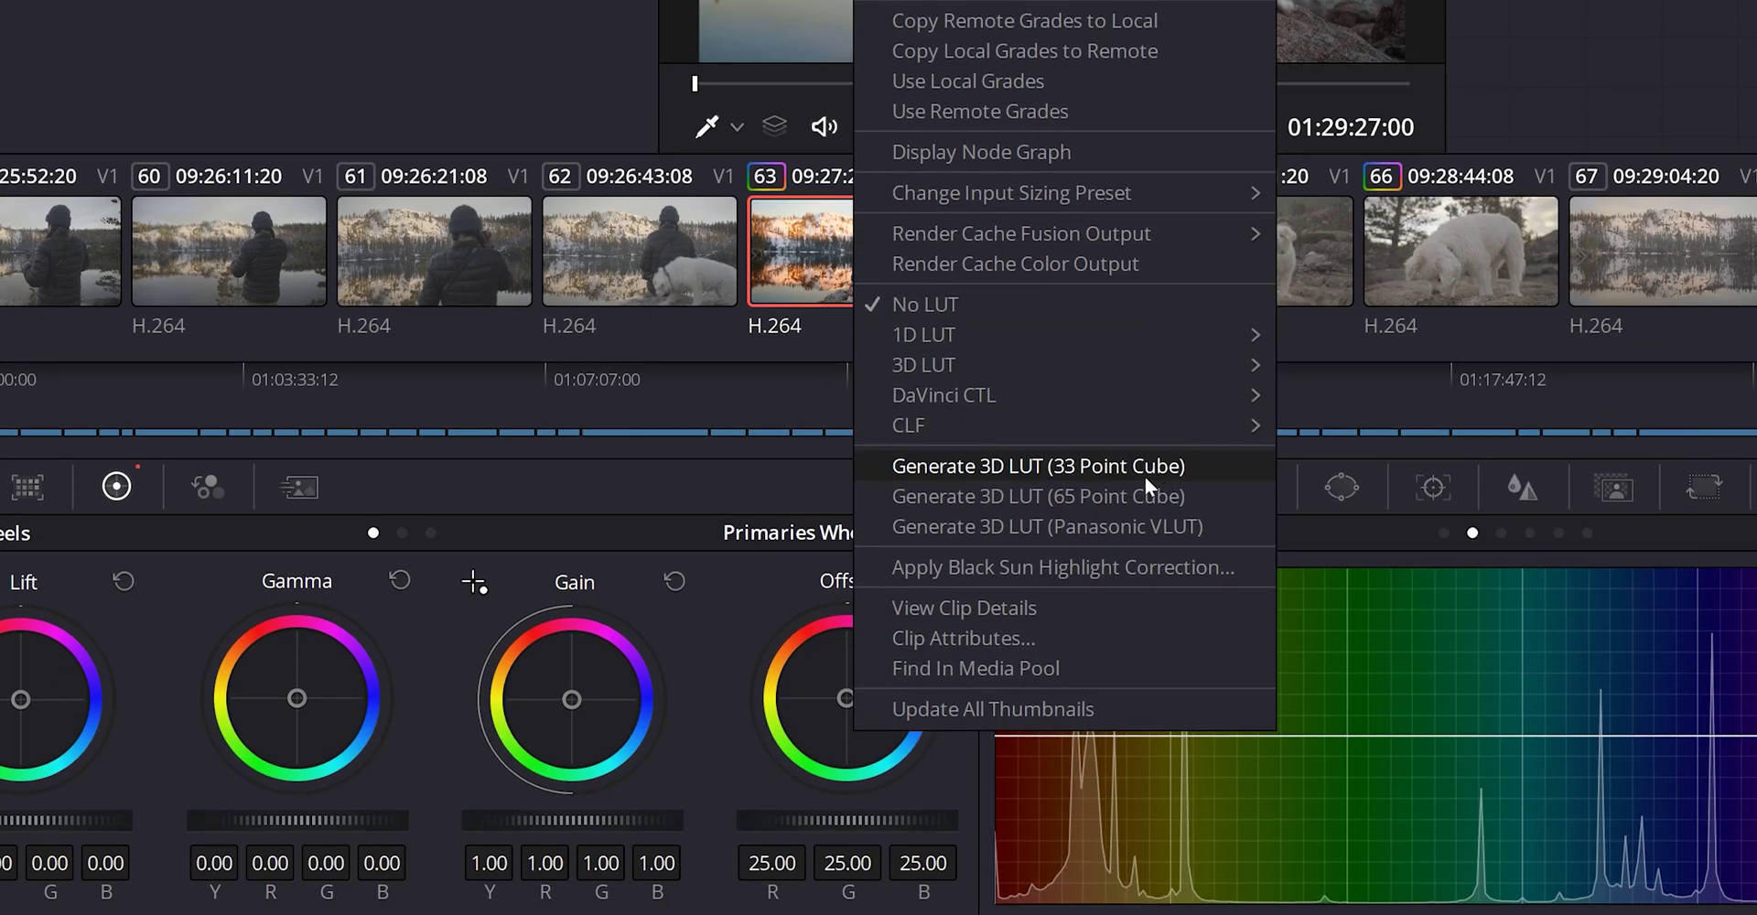
left_click(1100, 459)
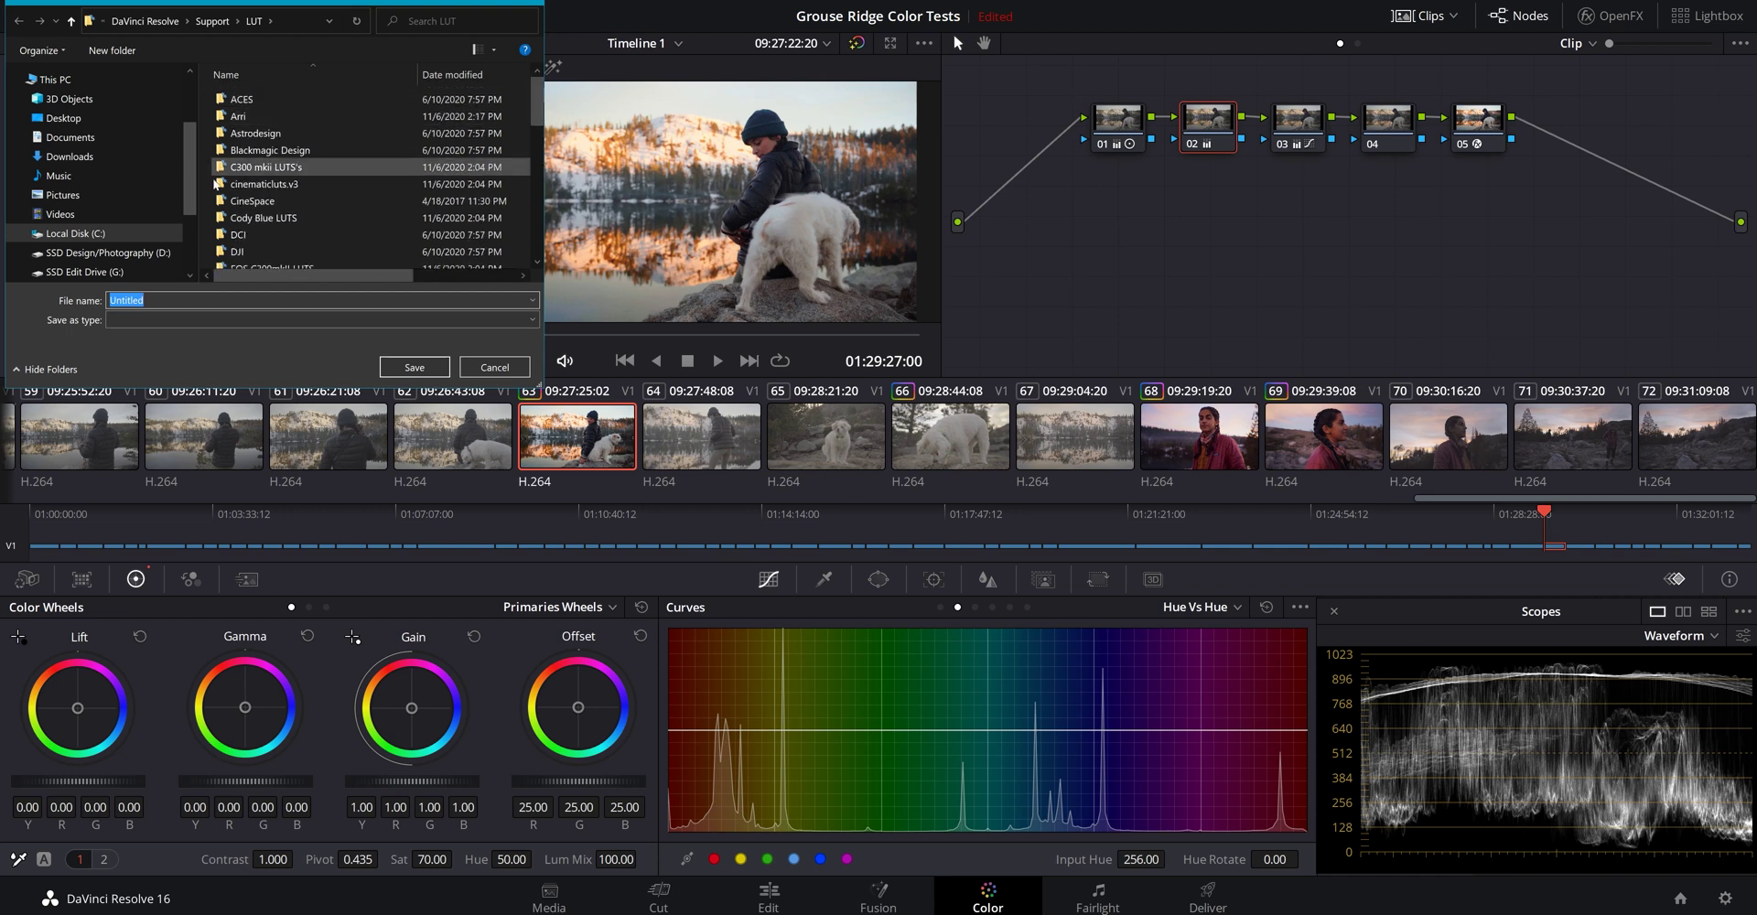
left_click(62, 118)
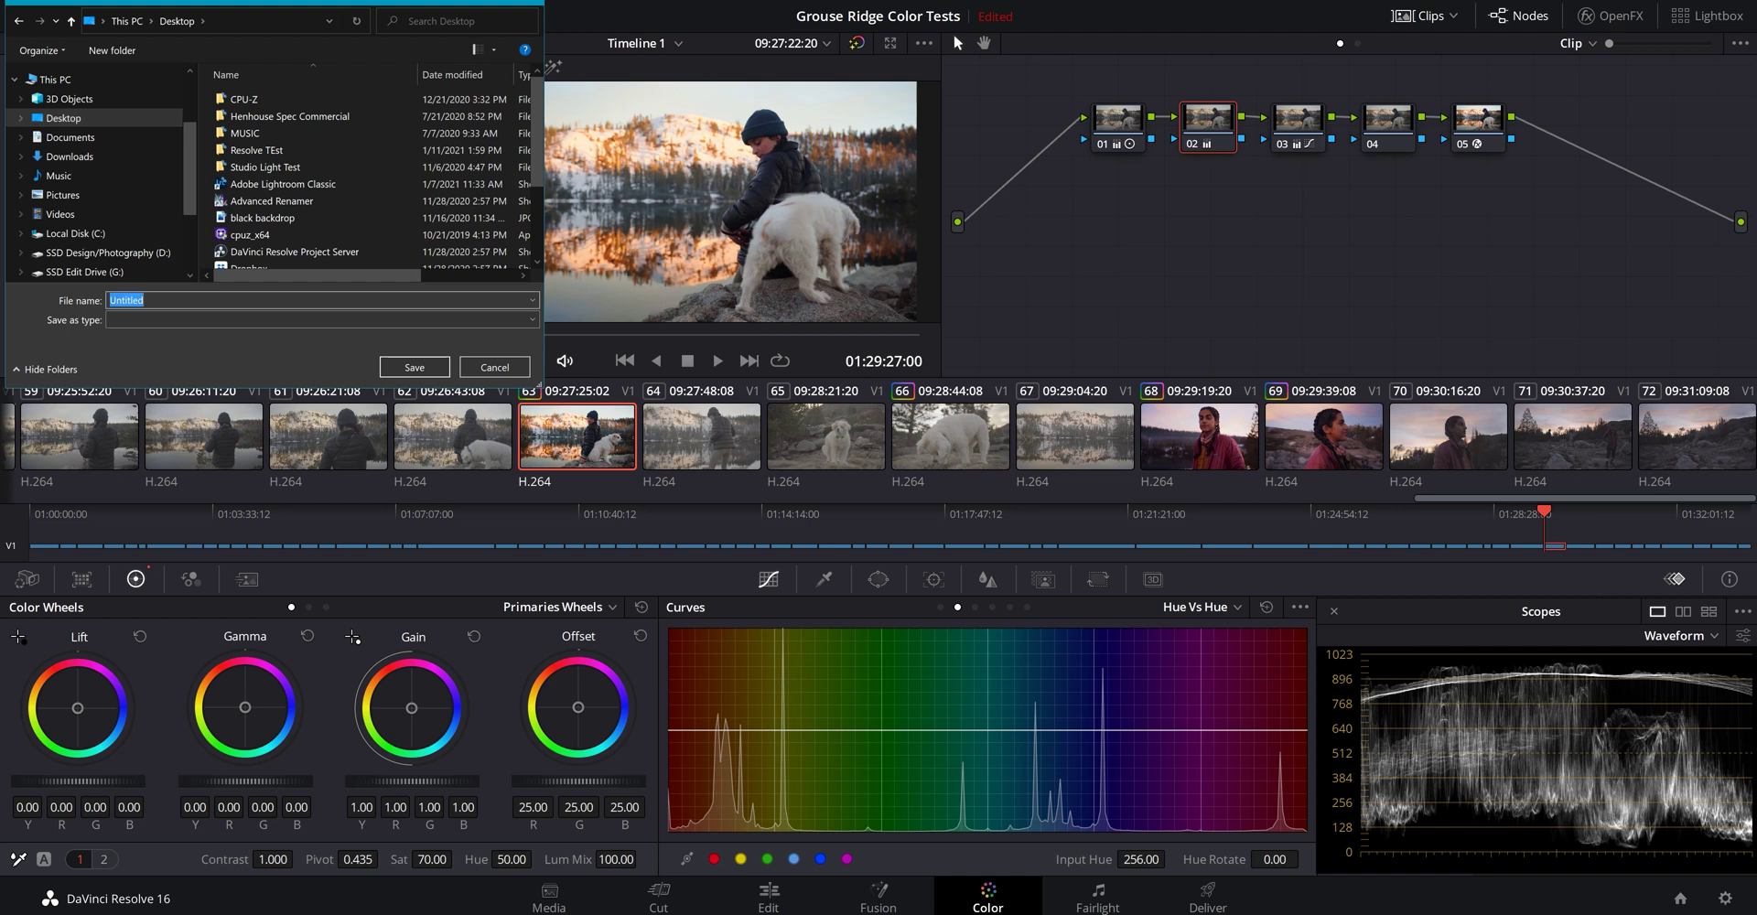
type("Grouse Ridge LUT")
left_click(428, 368)
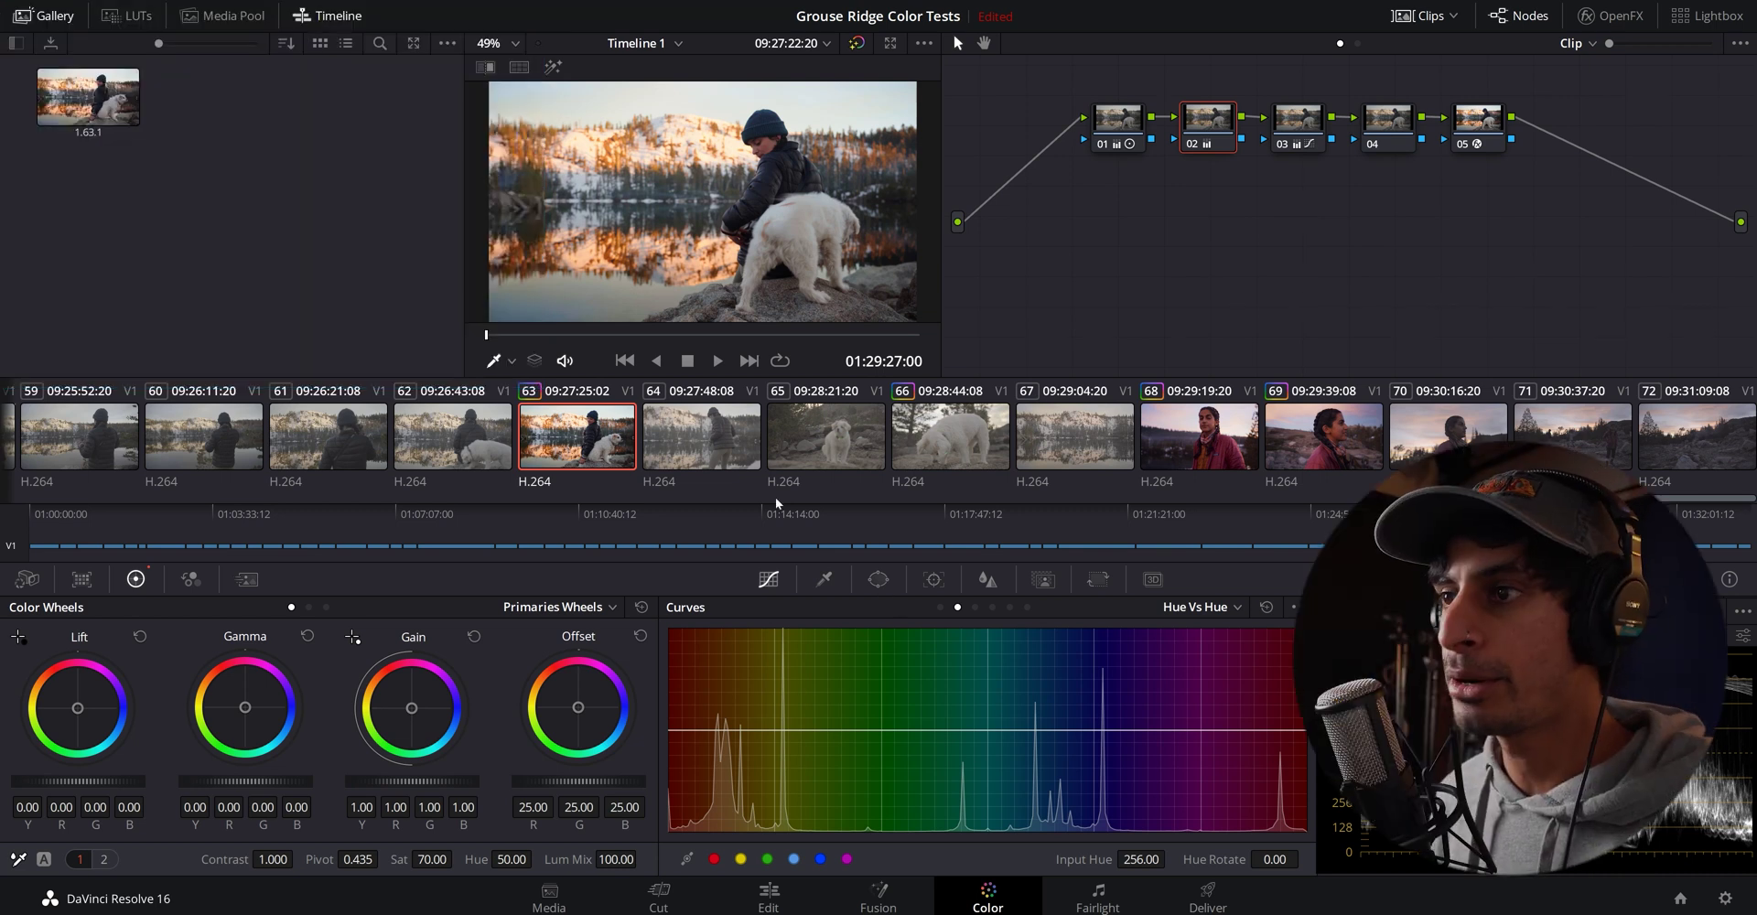